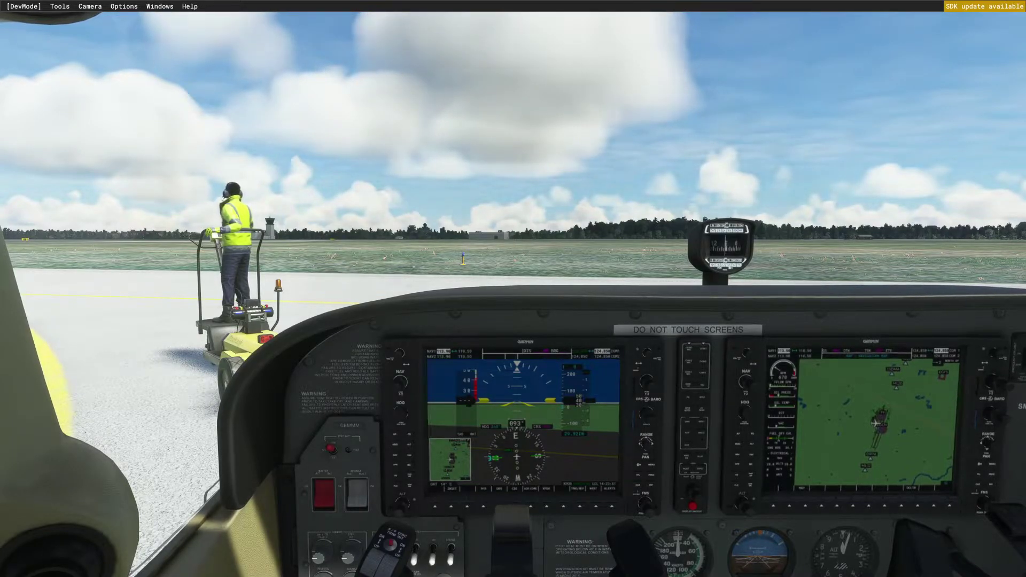
# Step: Move the camera in to the instrument panel and pan to the navigation map display
pyautogui.press('a')
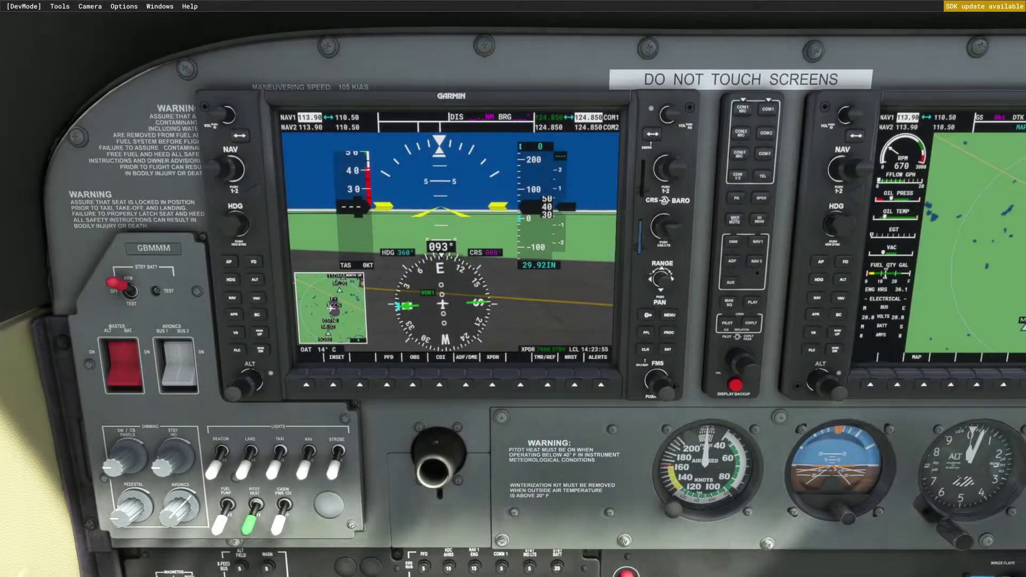
pyautogui.press('a')
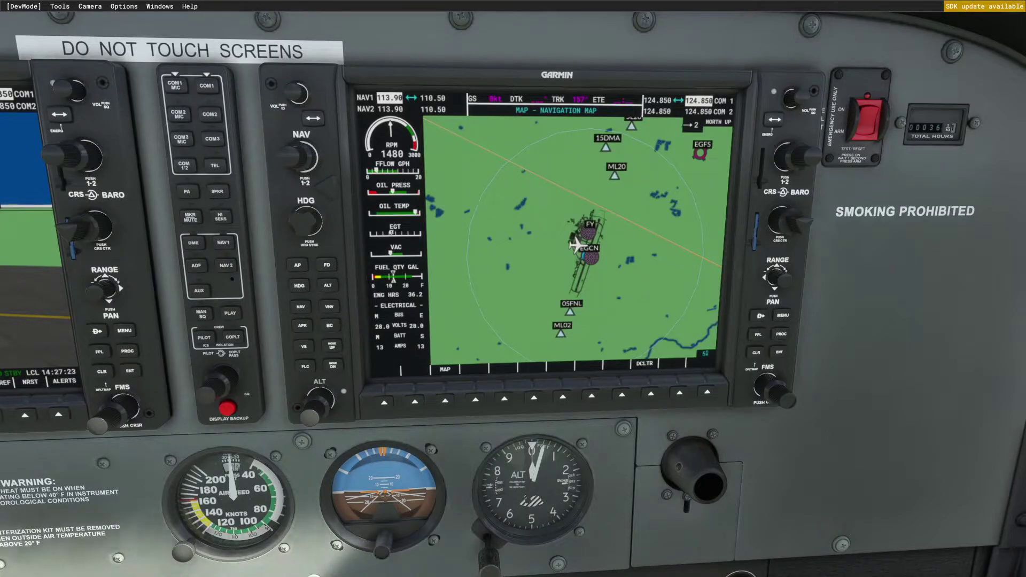
# Step: Drop a Lorby-SI TextGauge action onto the empty second-row key and scroll through its settings
pyautogui.hotkey('alt', 'Tab')
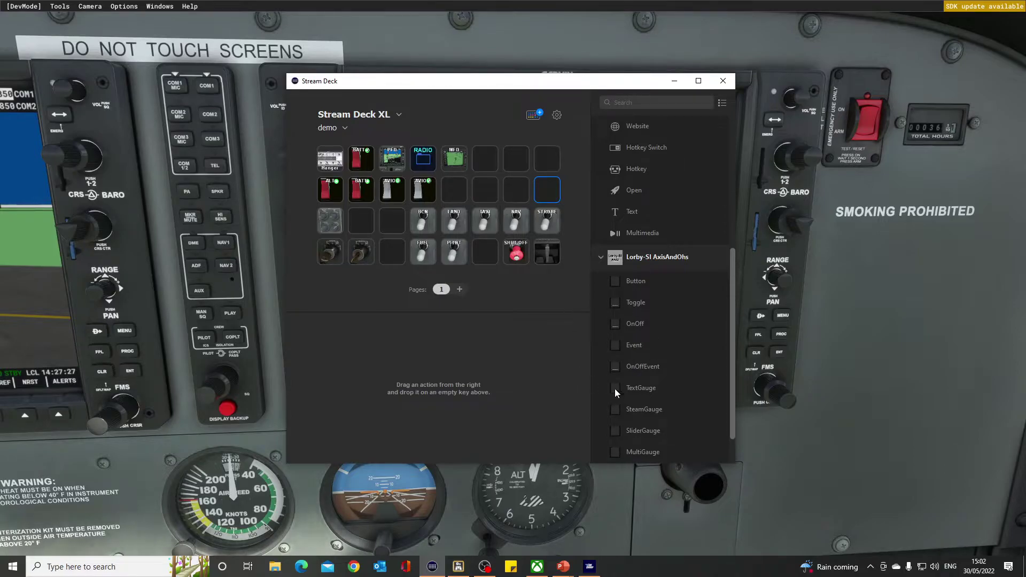
pyautogui.moveTo(614, 387); pyautogui.dragTo(484, 190)
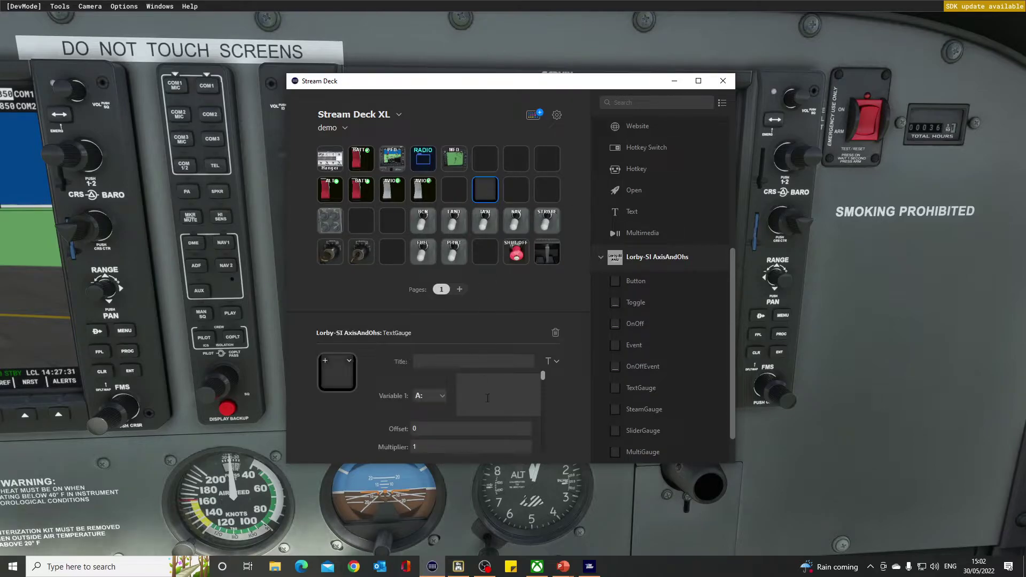
pyautogui.scroll(-2, 499, 395)
pyautogui.scroll(-2, 501, 399)
pyautogui.scroll(4, 502, 396)
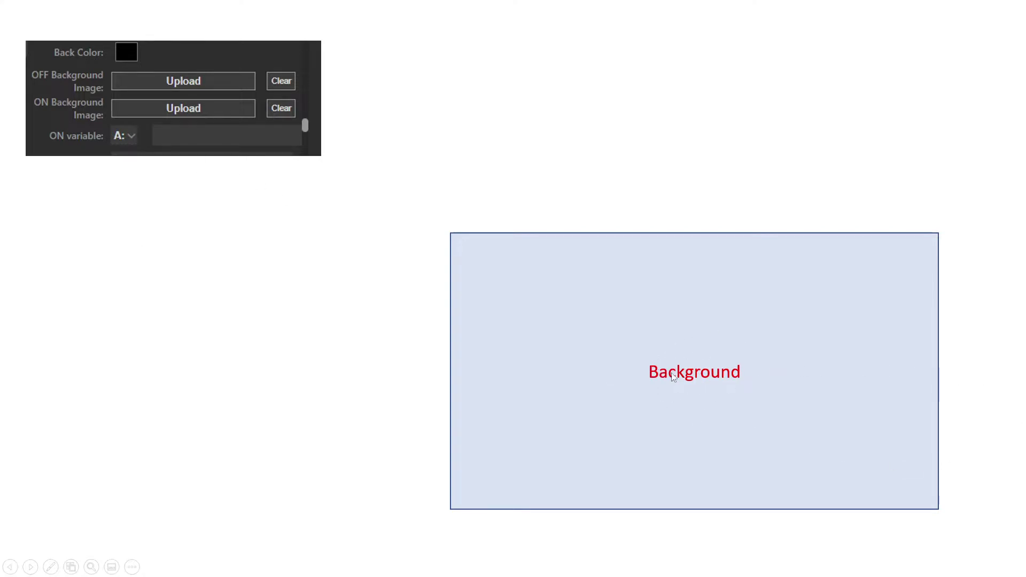
# Step: Advance the slide animation to reveal the Variables layer and its text settings
pyautogui.click(322, 334)
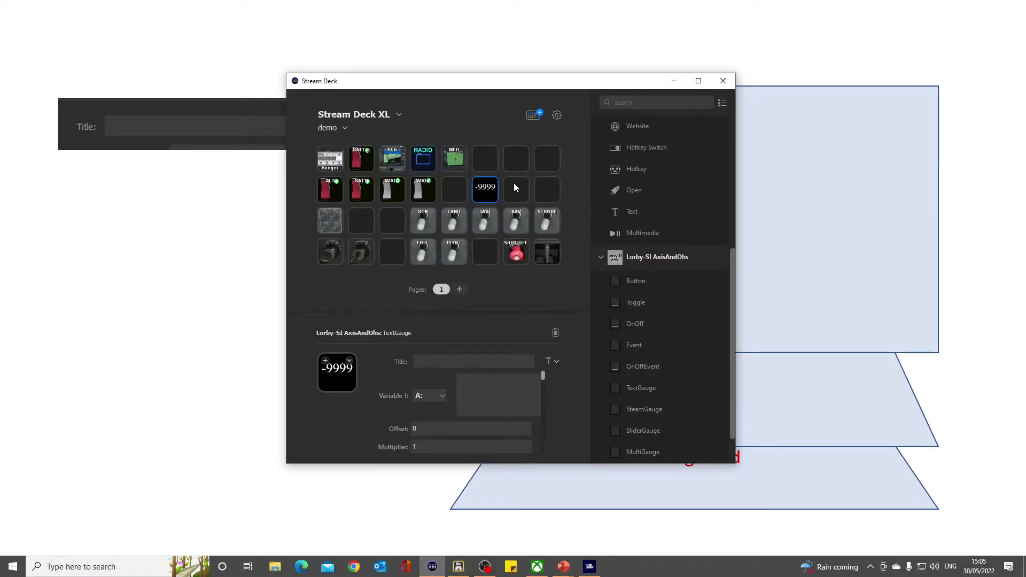
# Step: Title the new TextGauge key 'EGT'
pyautogui.click(447, 364)
pyautogui.write('EGT')
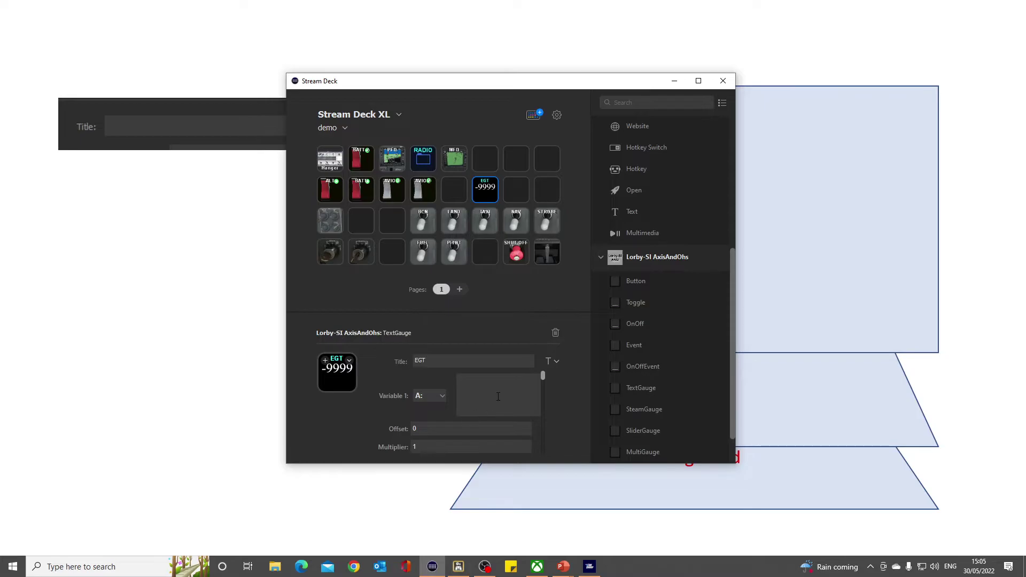
pyautogui.click(458, 380)
# Step: In Axis and Ohs' RPN script editor, filter sim vars by 'exh' and copy ENG EXHAUST GAS TEMPERATURE
pyautogui.hotkey('alt', 'Tab')
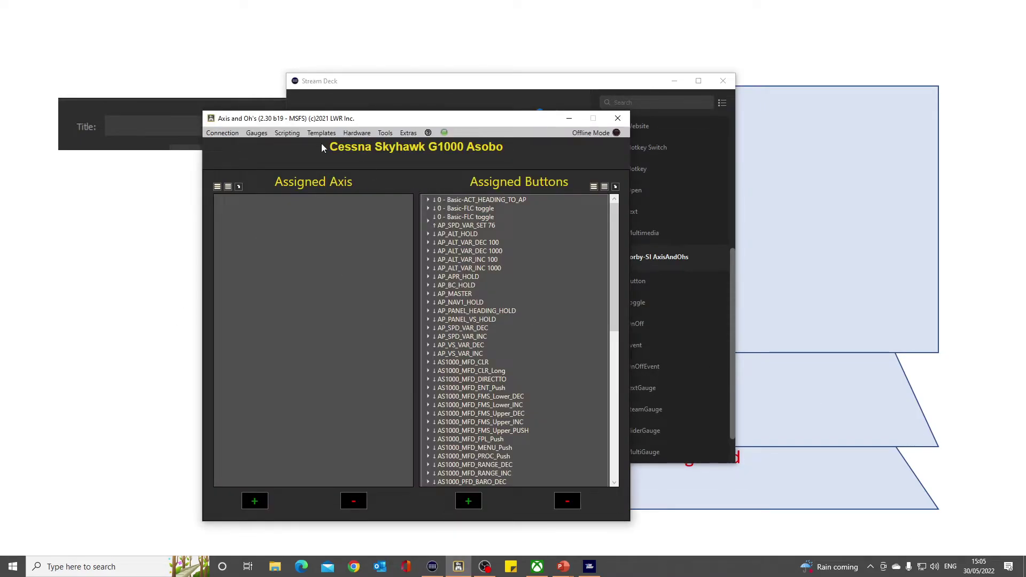
pyautogui.click(286, 132)
pyautogui.click(296, 143)
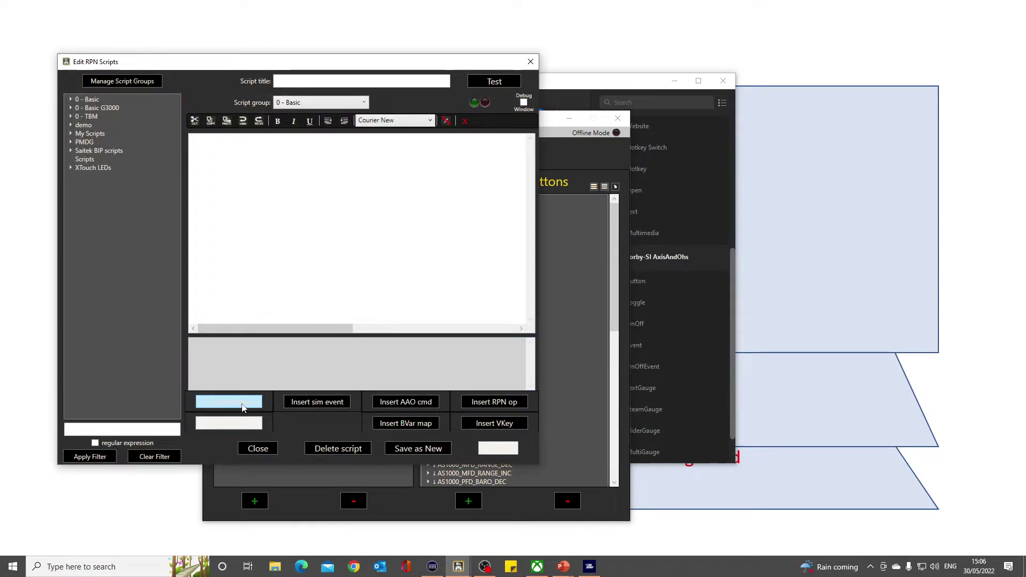
pyautogui.click(241, 403)
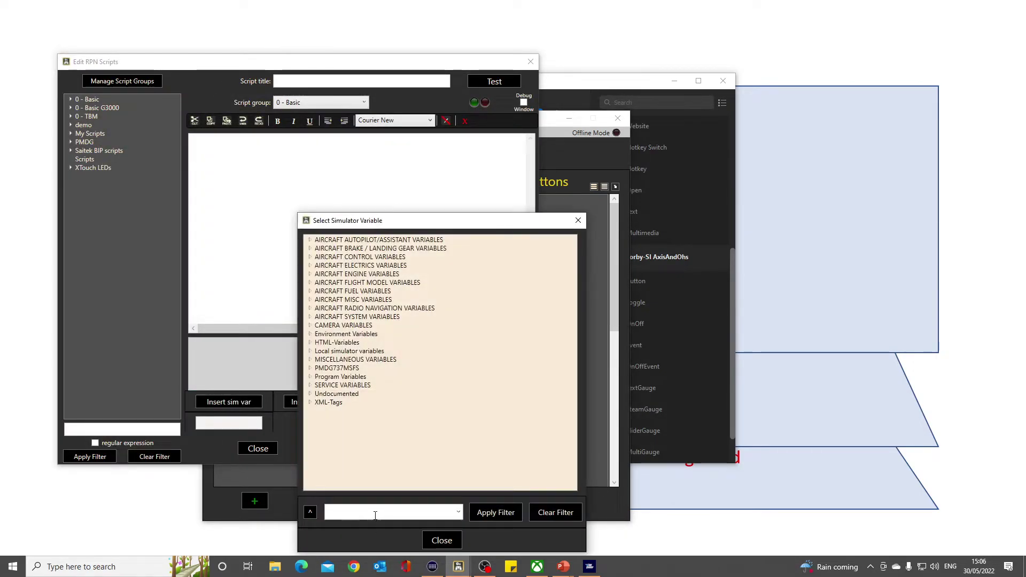
pyautogui.write('exh')
pyautogui.press('Return')
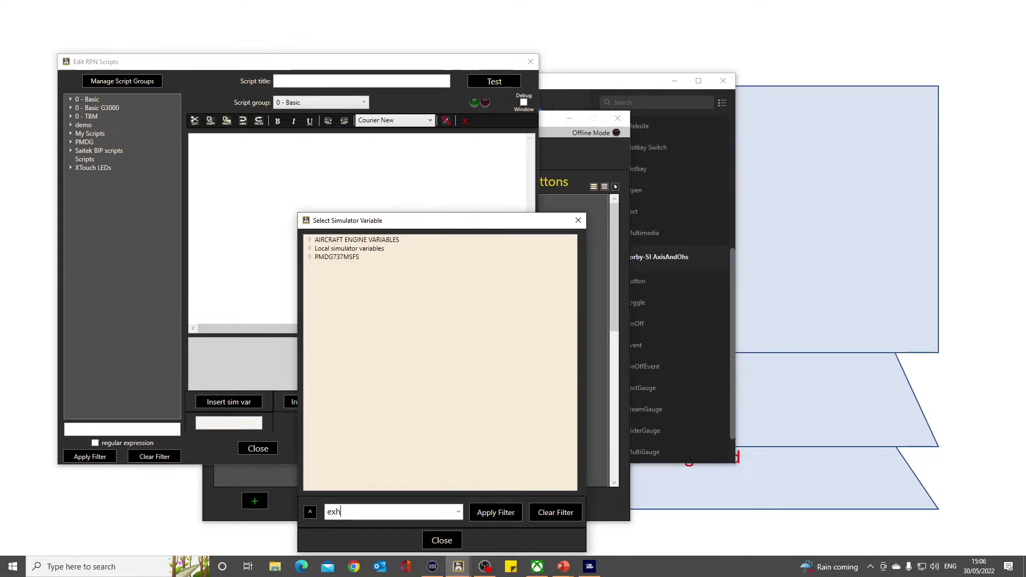
pyautogui.click(310, 240)
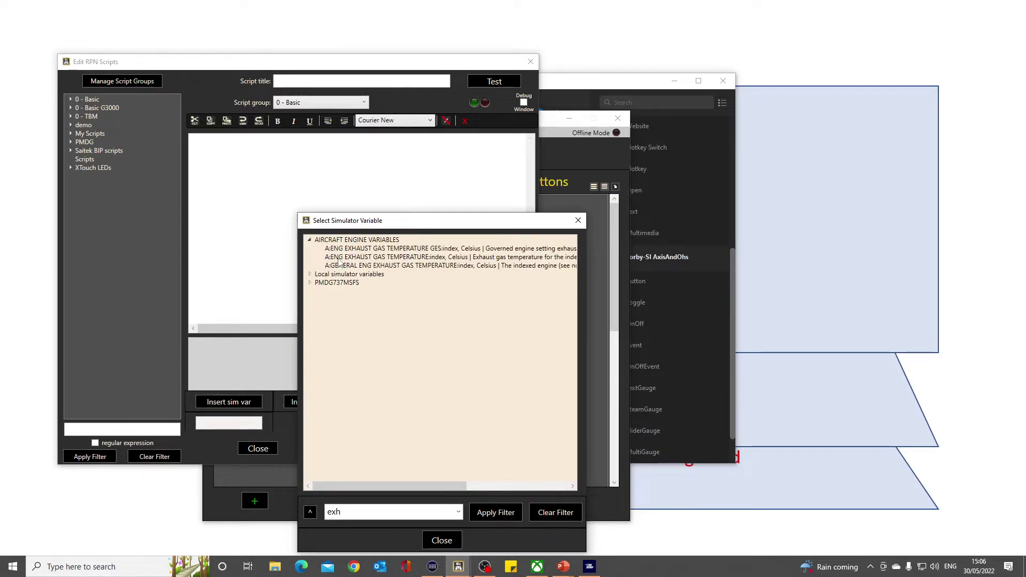
pyautogui.click(404, 261)
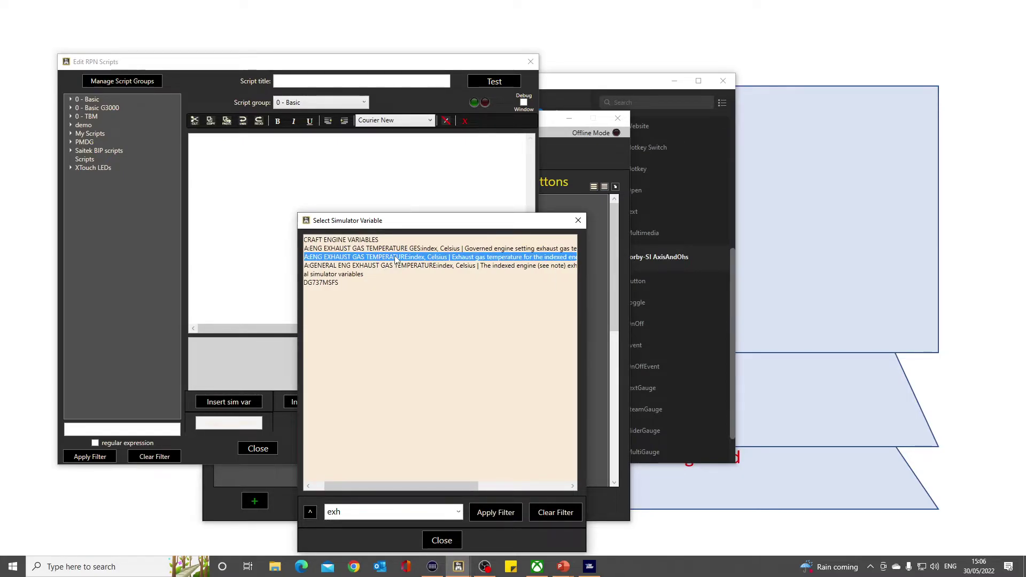
pyautogui.click(441, 540)
pyautogui.click(713, 414)
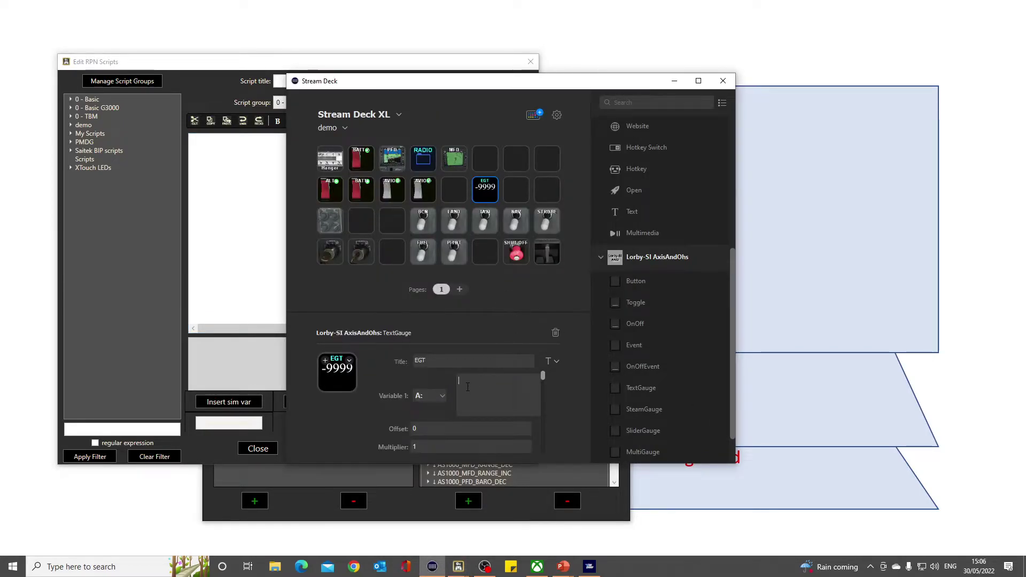
# Step: Set Variable 1 to the exhaust gas temperature with index 1, submit, then add another TextGauge key
pyautogui.write('ENG EXHAUST GAS TEMPERATURE:index, Celsius')
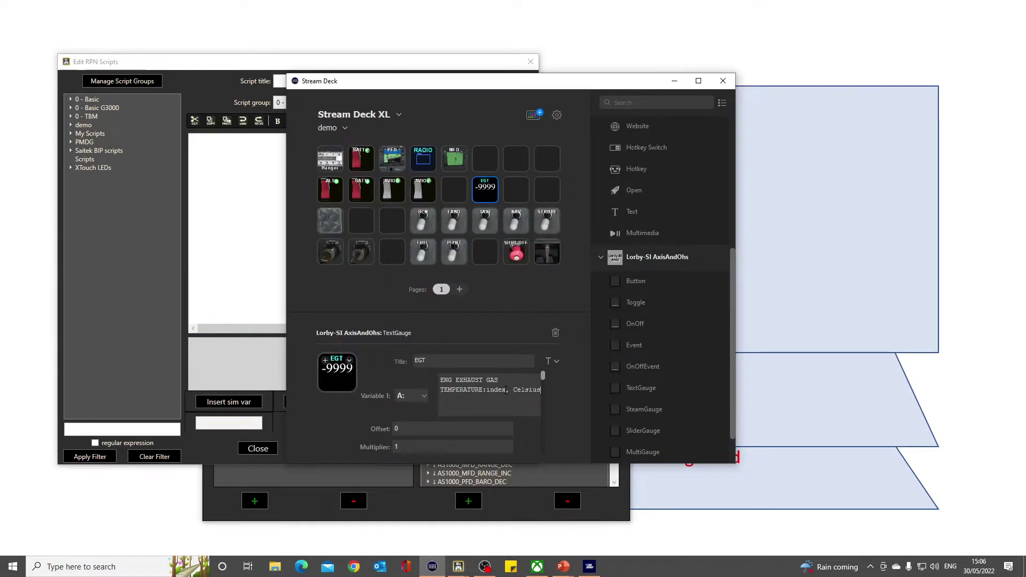
pyautogui.moveTo(506, 390); pyautogui.dragTo(487, 391)
pyautogui.write('1')
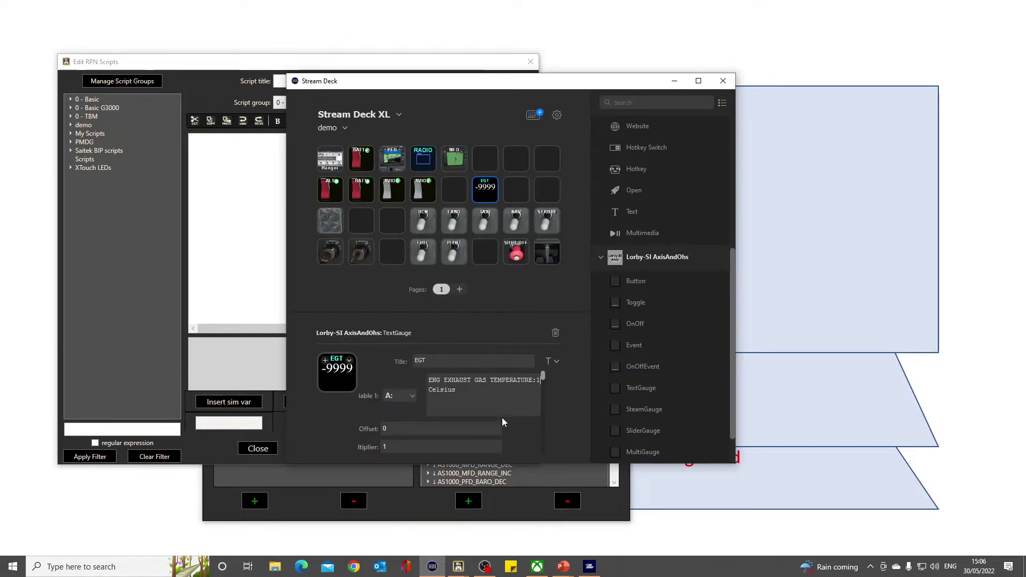
pyautogui.moveTo(544, 373); pyautogui.dragTo(547, 450)
pyautogui.click(476, 444)
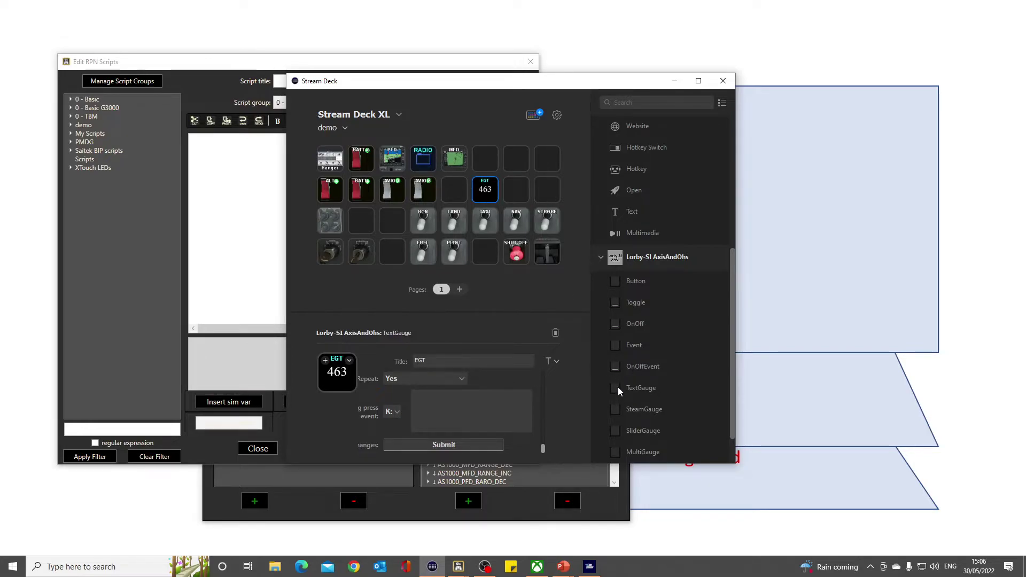
pyautogui.moveTo(619, 389); pyautogui.dragTo(517, 192)
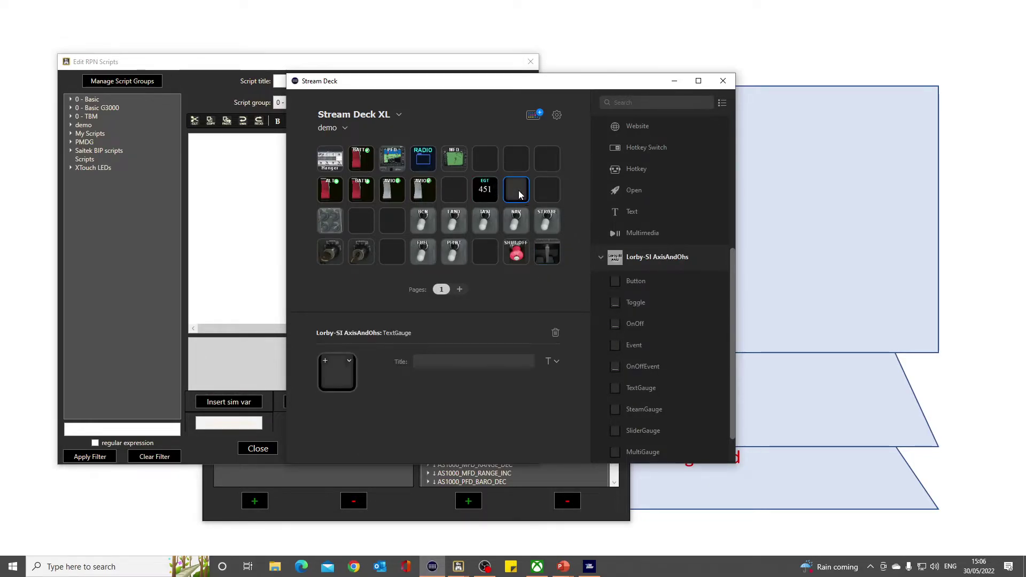
# Step: Title the new key 'Throttle' and pick GENERAL ENG THROTTLE LEVER POSITION, filtering by 'thro'
pyautogui.click(455, 358)
pyautogui.write('Throttle')
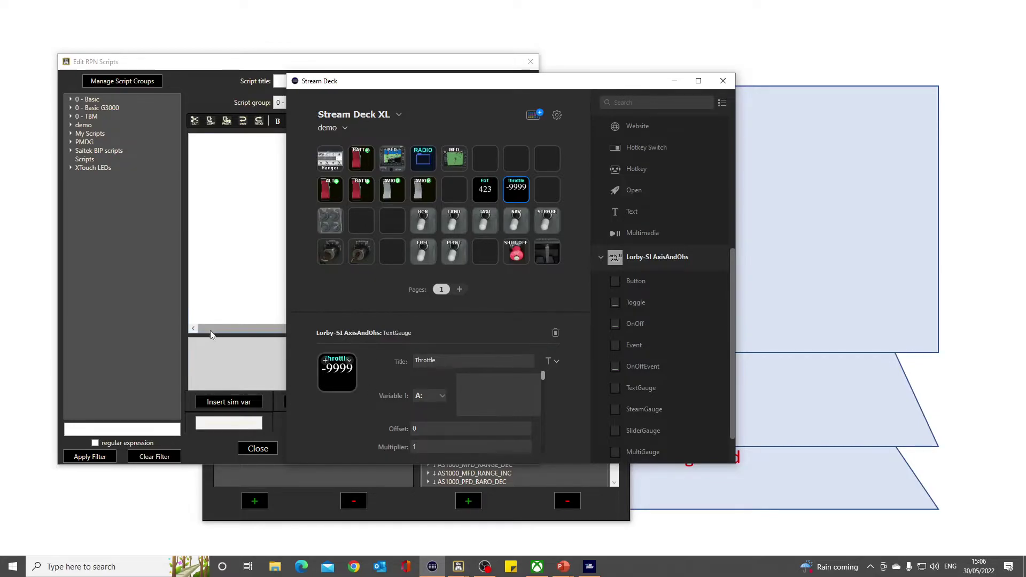
pyautogui.click(233, 403)
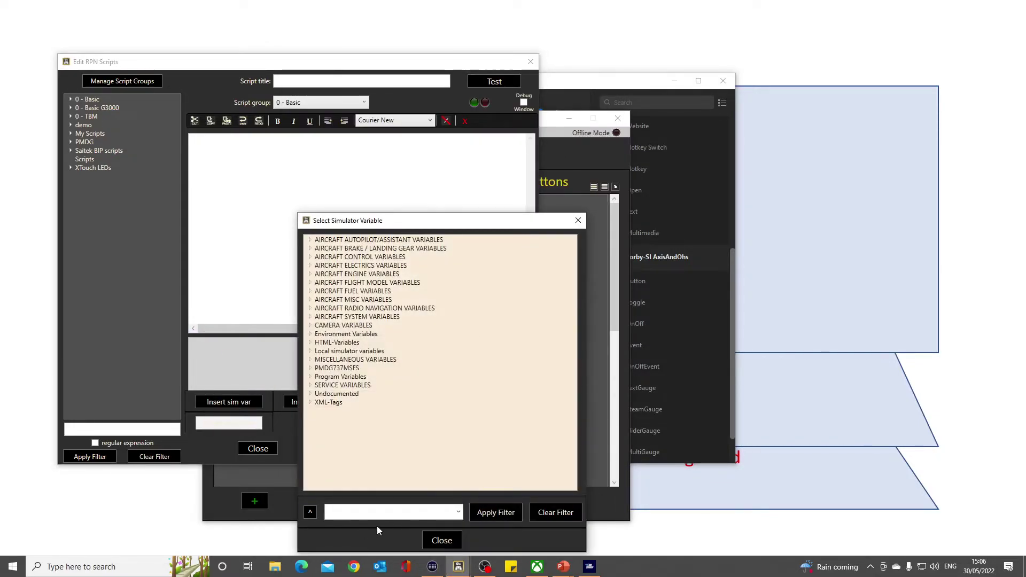
pyautogui.write('thro')
pyautogui.press('Return')
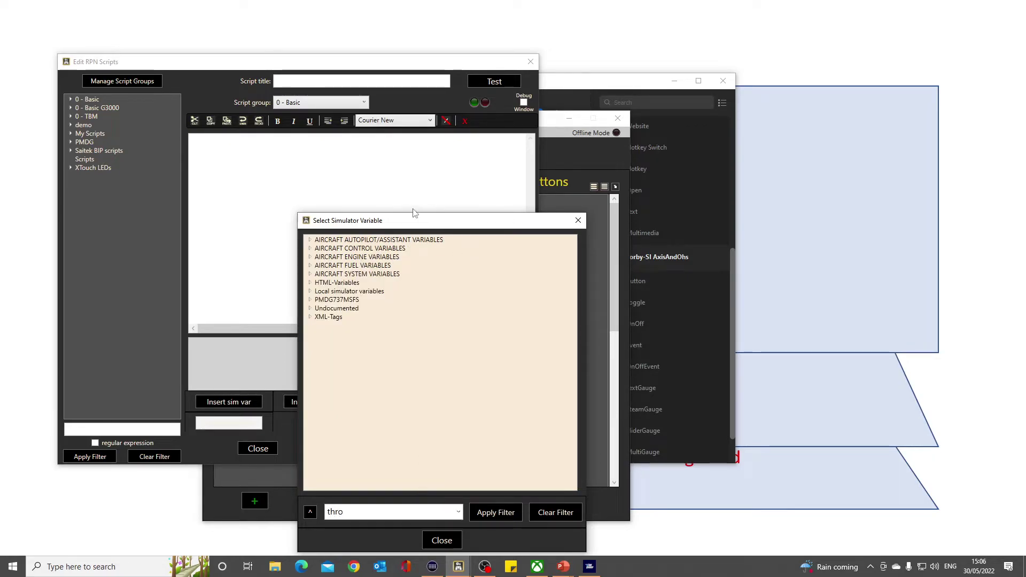
pyautogui.click(309, 257)
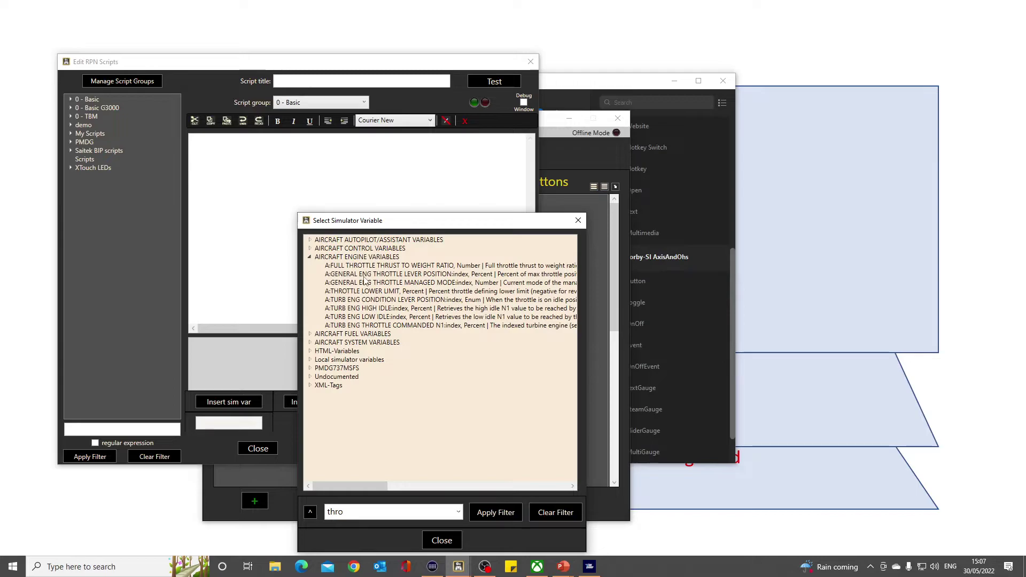
pyautogui.click(394, 274)
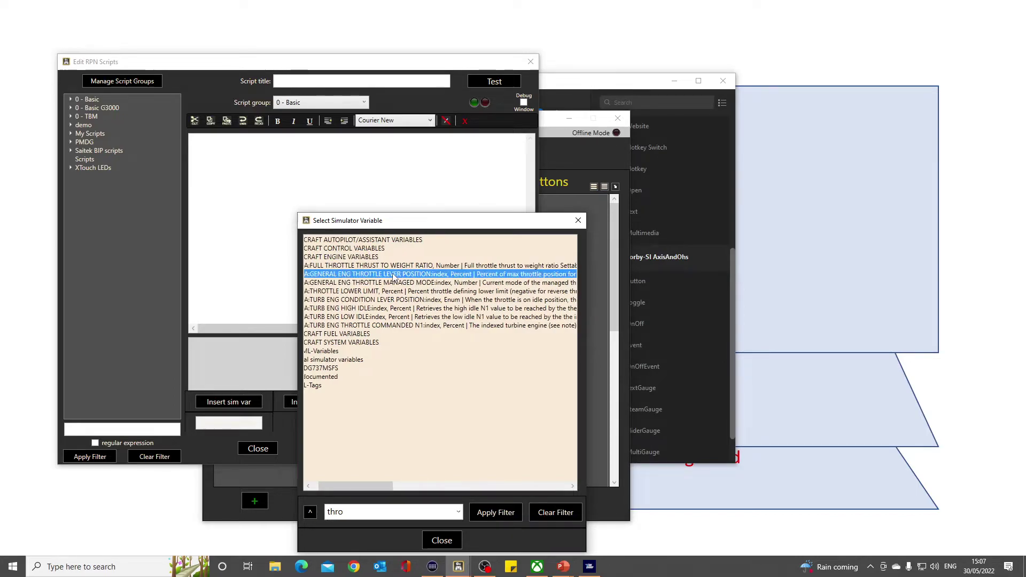
pyautogui.click(441, 540)
# Step: Paste the throttle variable into Variable 1 with index 1 and submit the settings
pyautogui.click(689, 434)
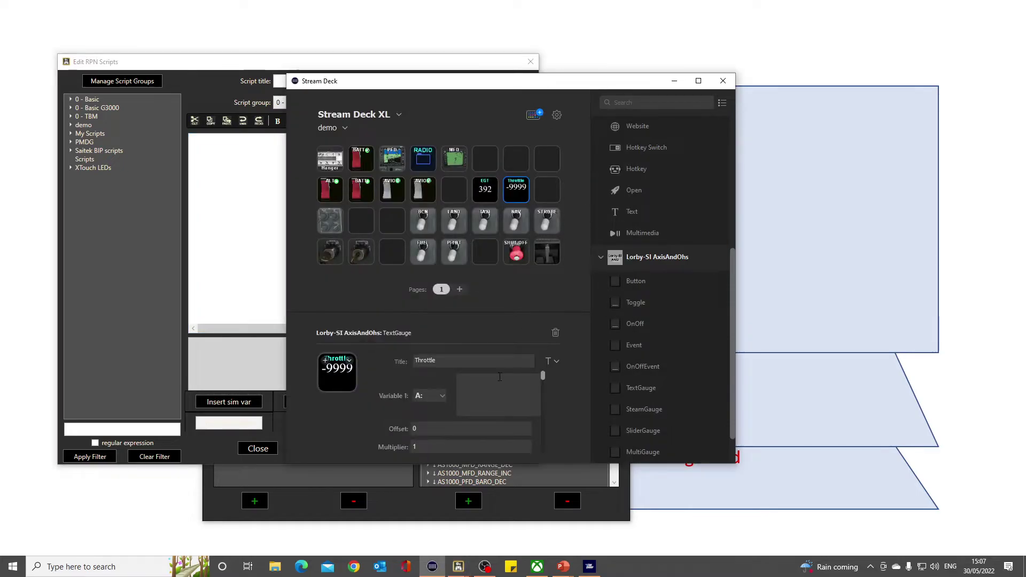
pyautogui.write('GENERAL ENG THROTTLE LEVER POSITION:index, Percent')
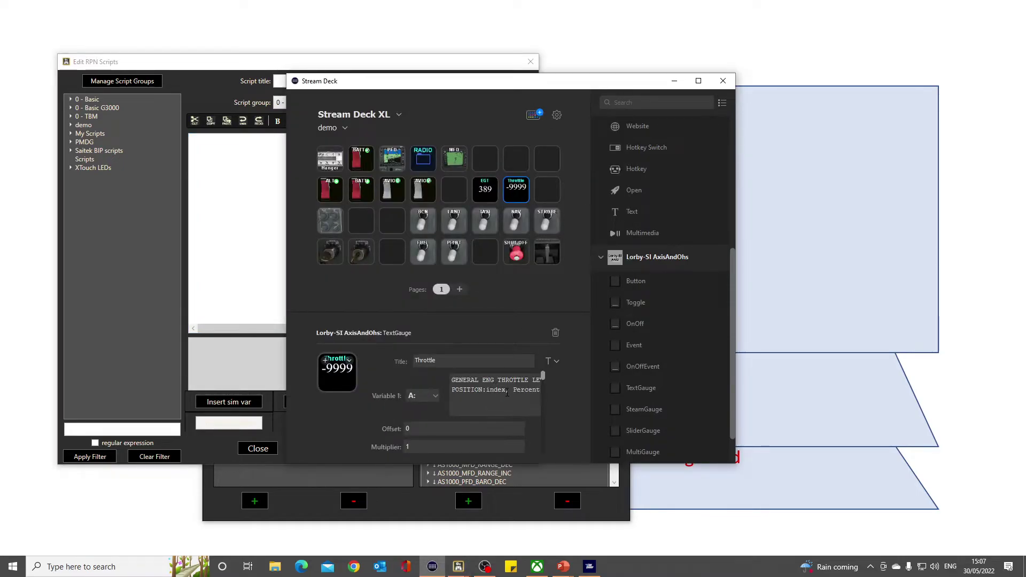
pyautogui.moveTo(506, 393); pyautogui.dragTo(488, 394)
pyautogui.write('1')
pyautogui.moveTo(543, 375); pyautogui.dragTo(547, 459)
pyautogui.click(506, 444)
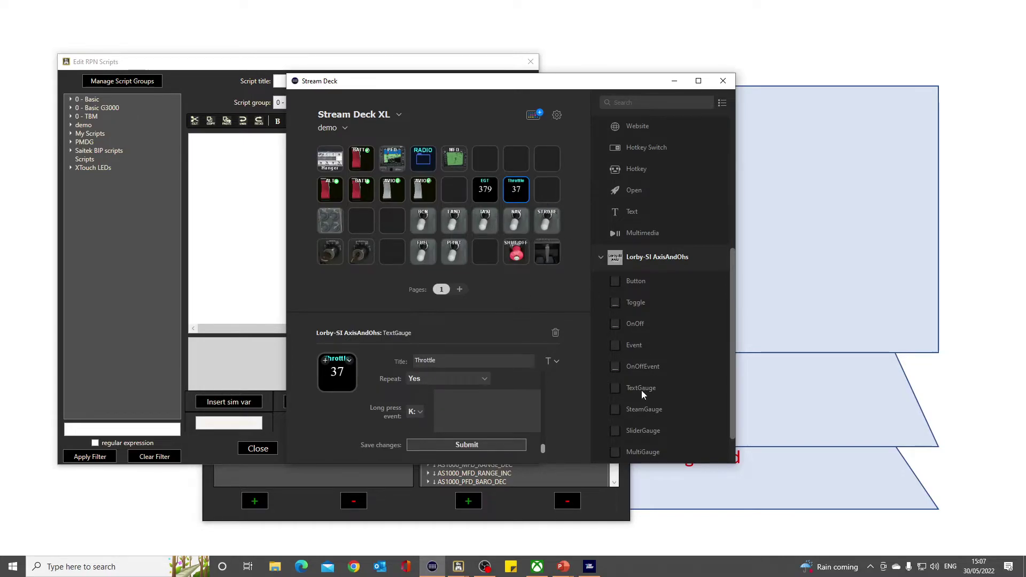
# Step: Add a TextGauge key titled 'MIX' and choose GENERAL ENG MIXTURE LEVER POSITION after filtering by 'mix'
pyautogui.moveTo(616, 391); pyautogui.dragTo(544, 195)
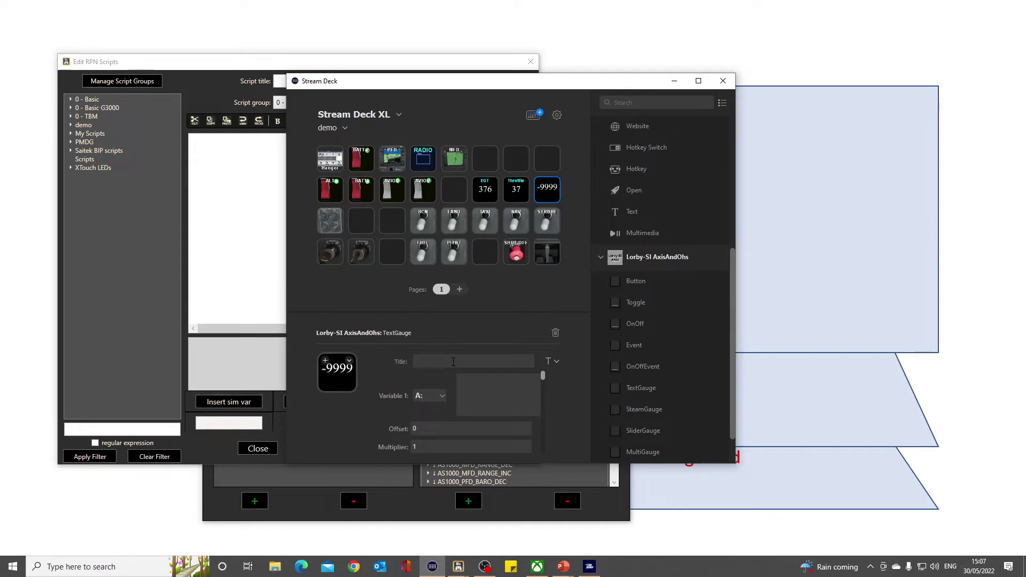
pyautogui.write('MIX')
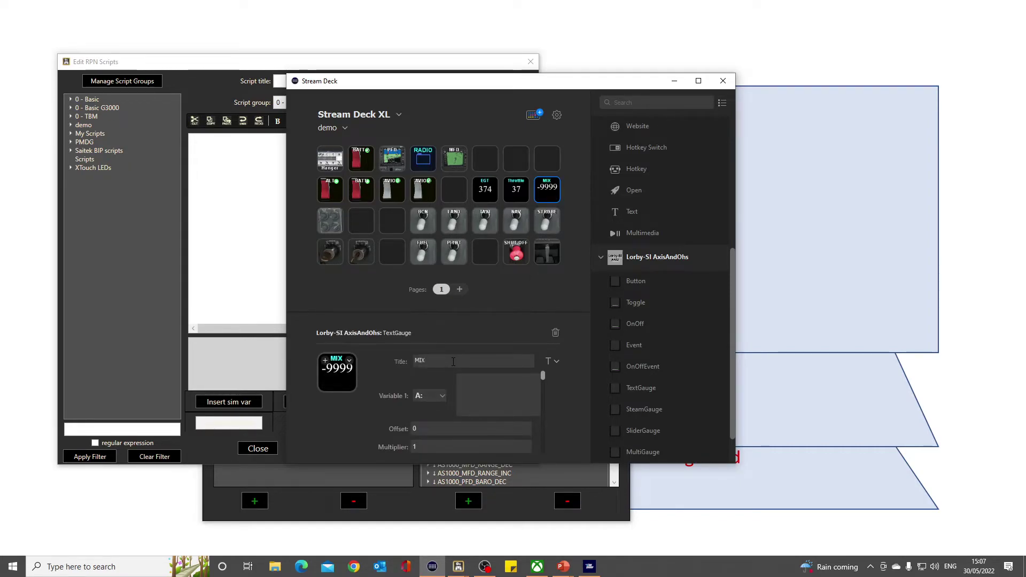
pyautogui.click(238, 406)
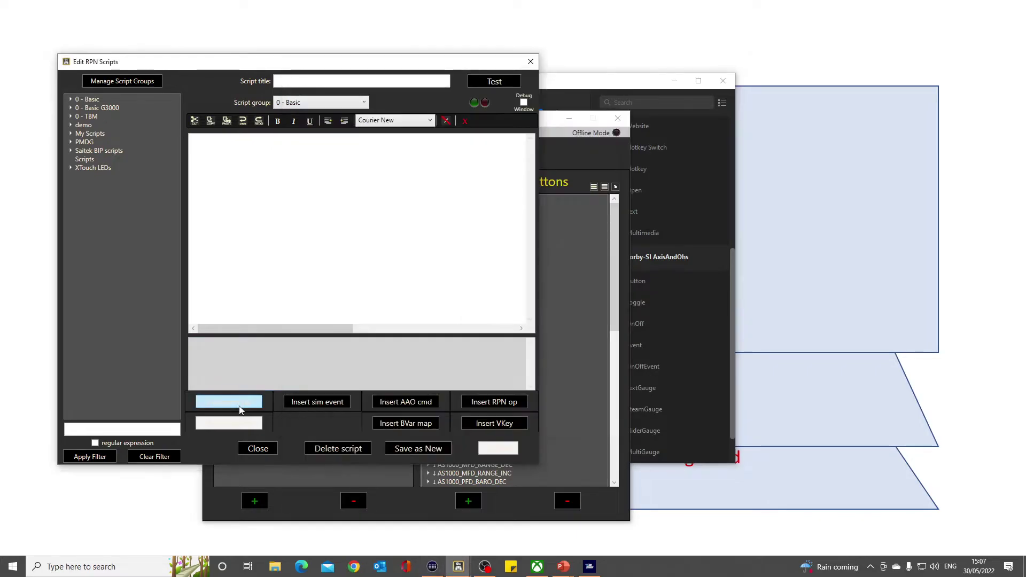
pyautogui.write('m')
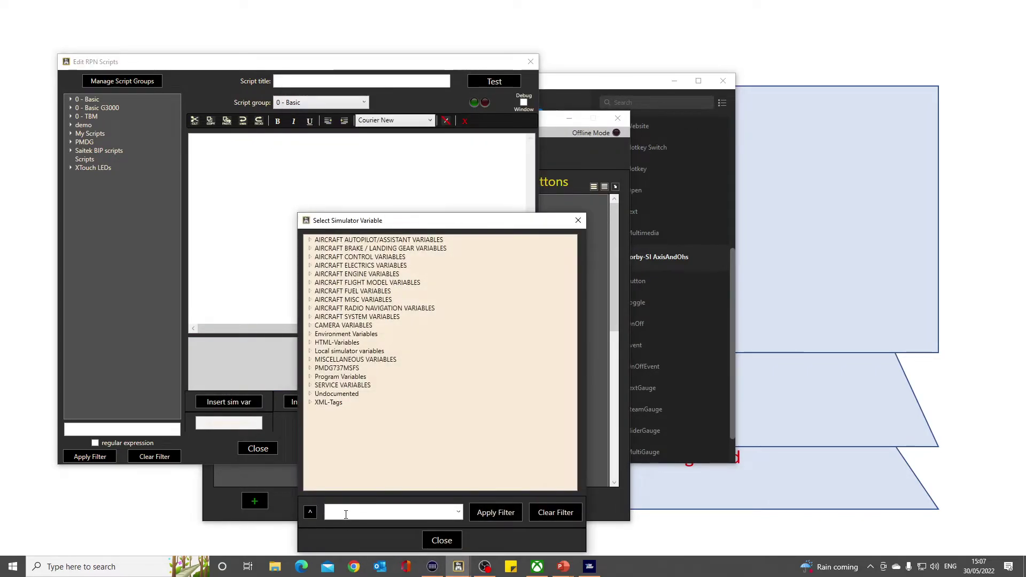
pyautogui.write('ix')
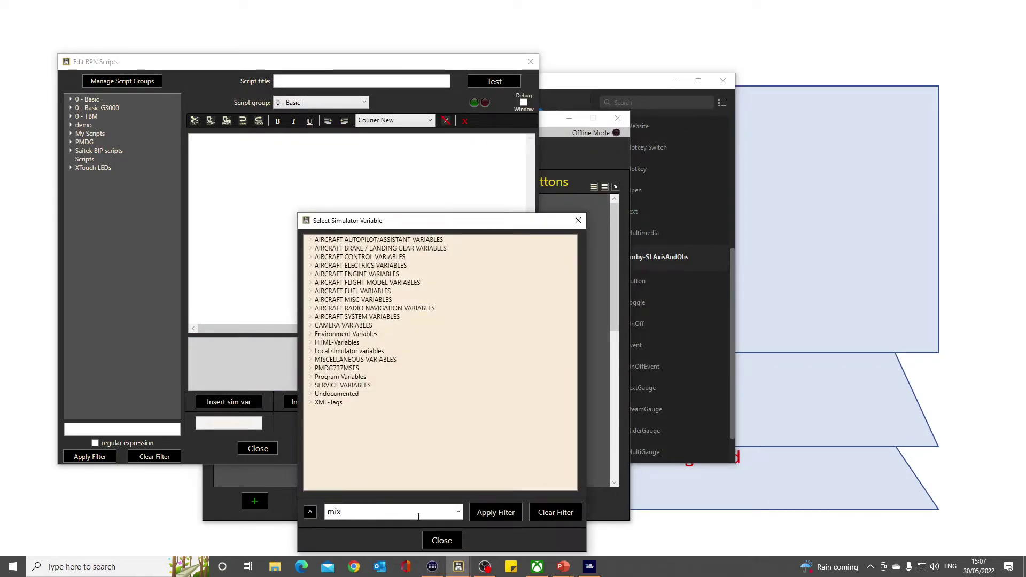
pyautogui.click(517, 517)
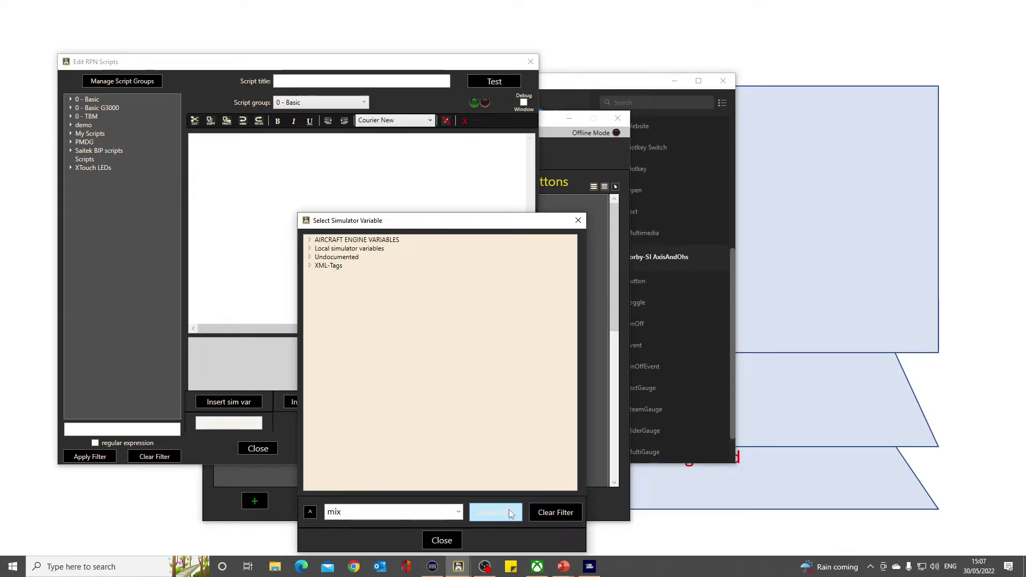
pyautogui.click(314, 241)
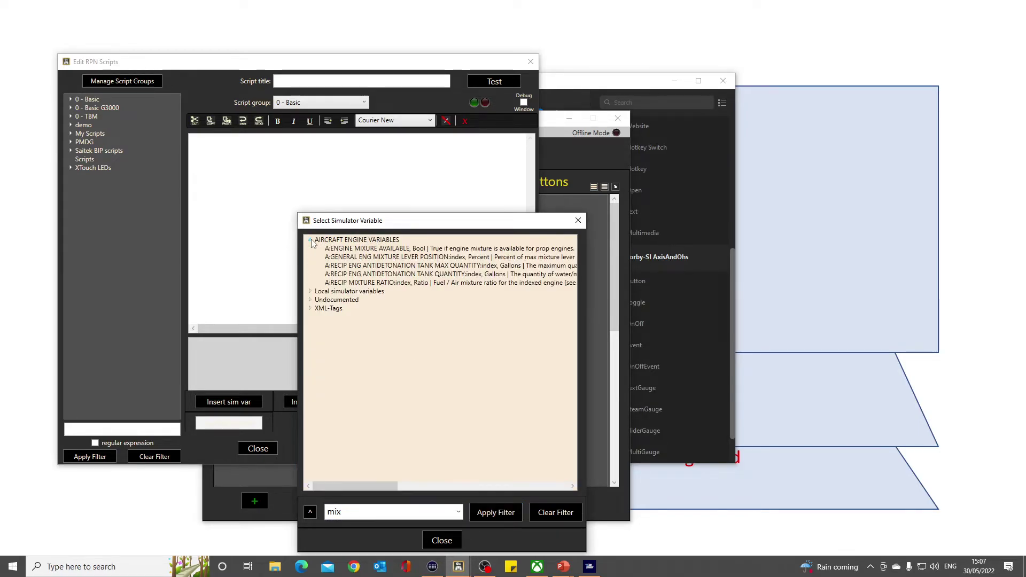
pyautogui.click(368, 257)
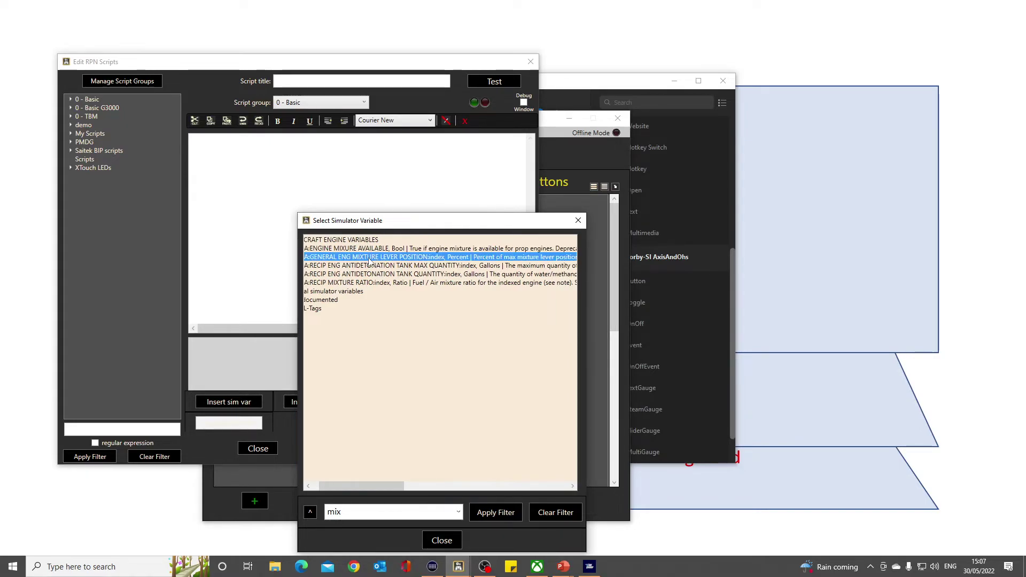
# Step: Paste the mixture variable into Variable 1, set its index to 1, and submit
pyautogui.click(448, 539)
pyautogui.click(702, 395)
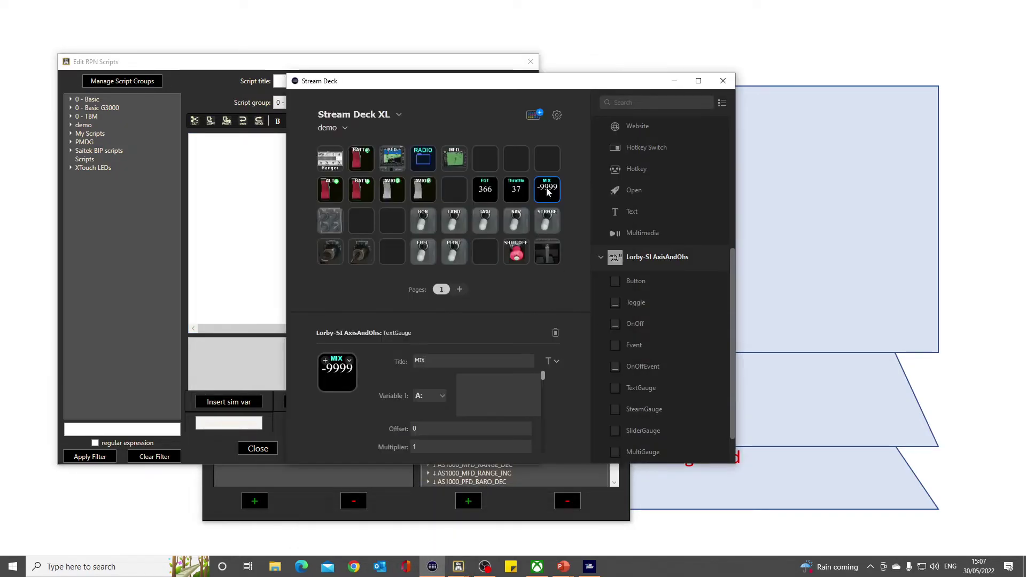
pyautogui.click(487, 384)
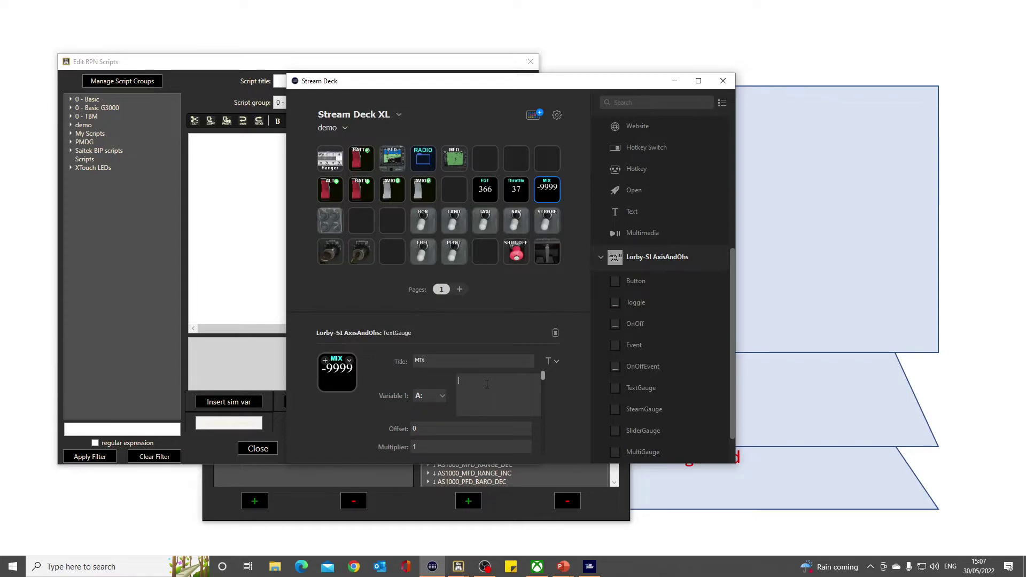
pyautogui.write('GENERAL ENG MIXTURE LEVER POSITION:index, Percent')
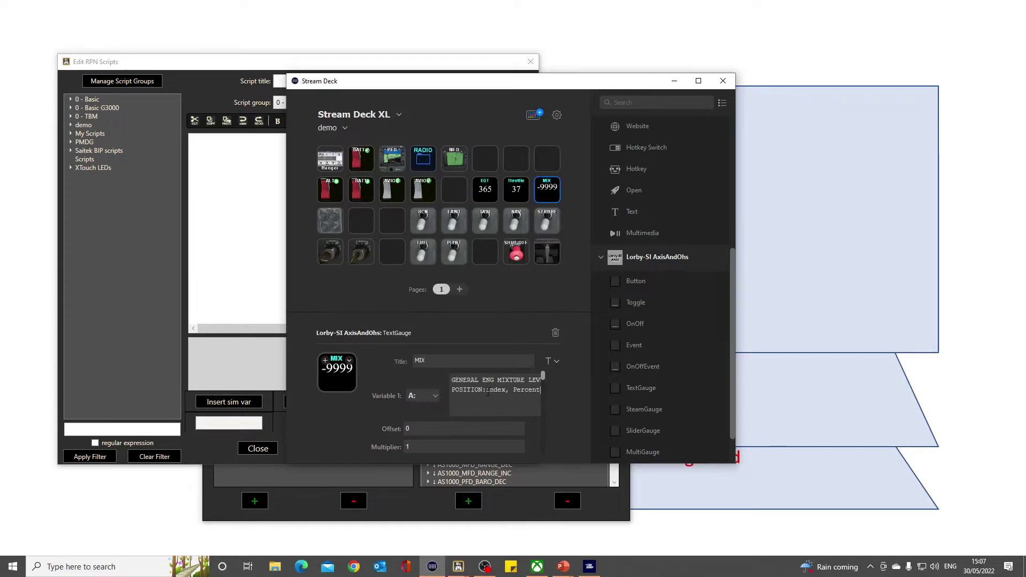
pyautogui.moveTo(487, 391); pyautogui.dragTo(503, 393)
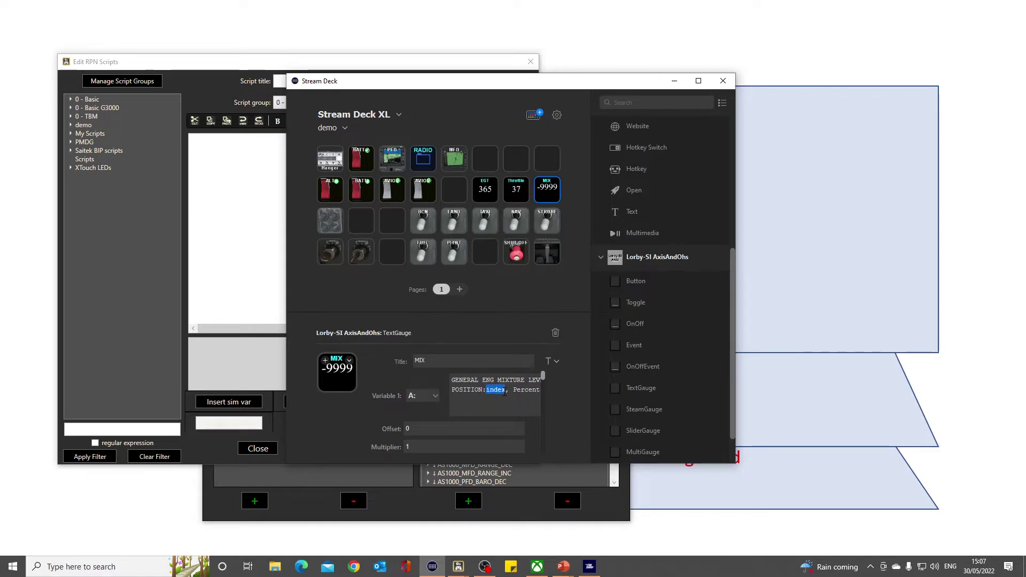
pyautogui.write('1')
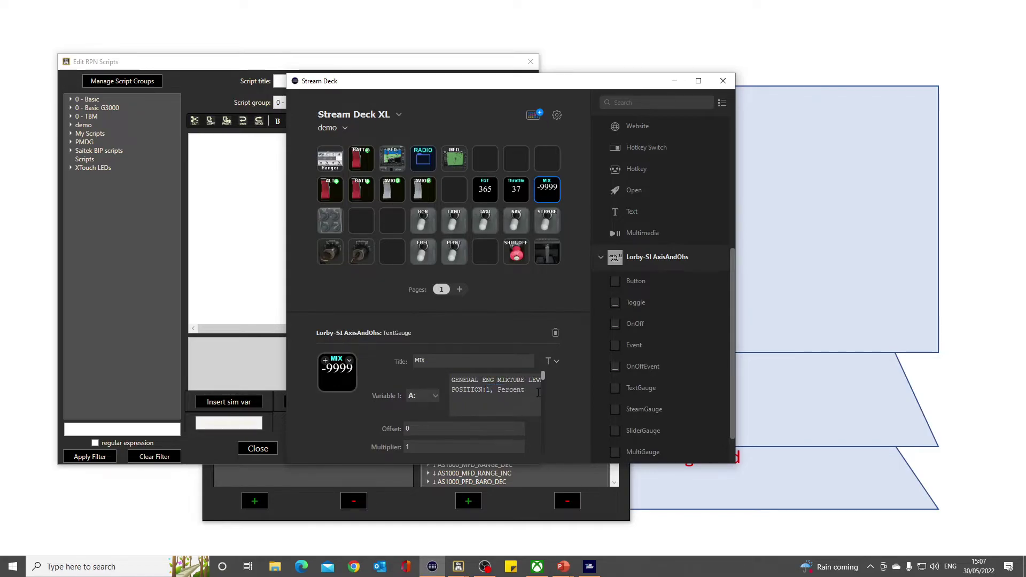
pyautogui.moveTo(543, 375); pyautogui.dragTo(542, 451)
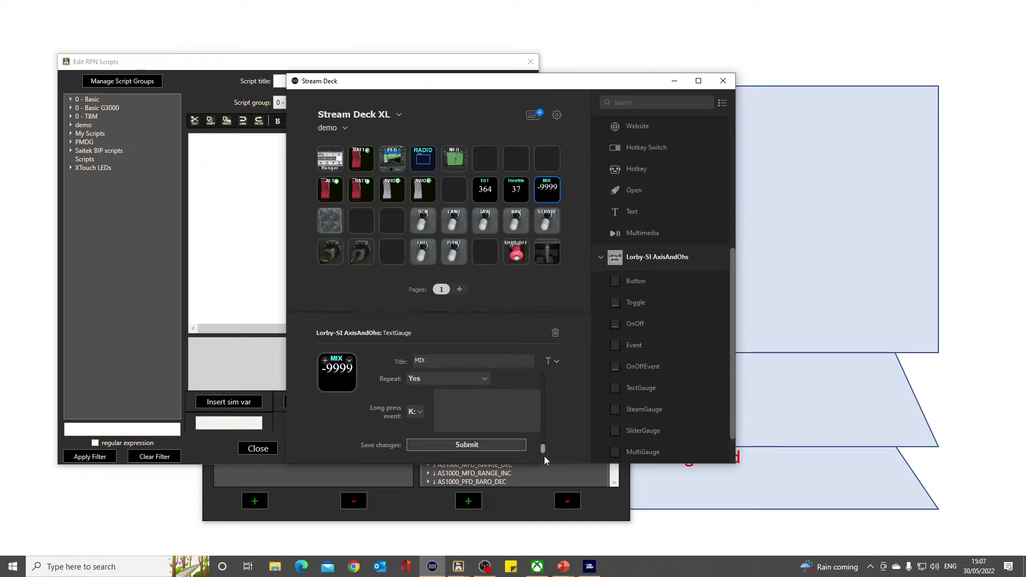
pyautogui.click(476, 447)
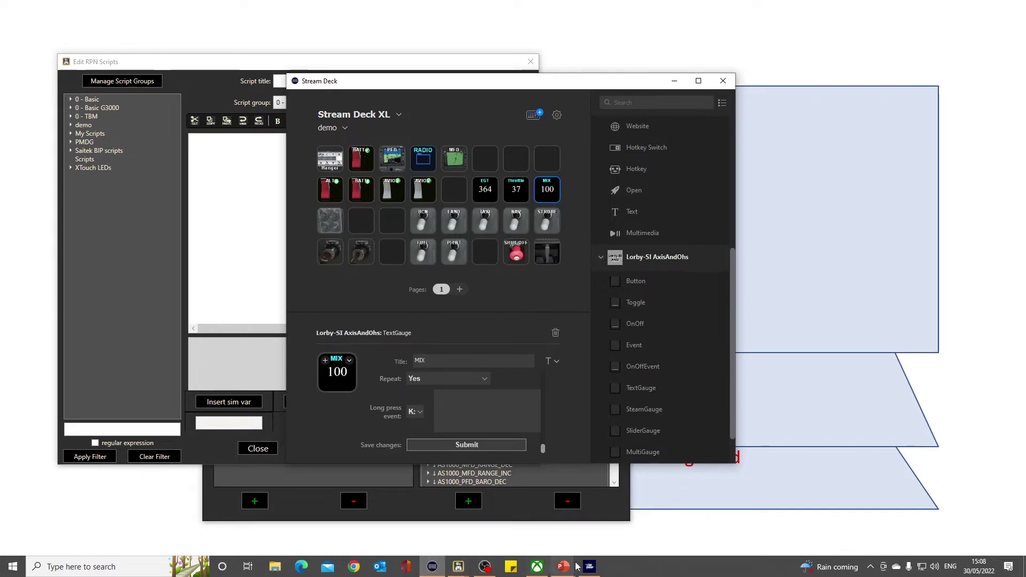
# Step: Switch to the Flight Simulator cockpit and zoom in on the instrument panel
pyautogui.click(590, 569)
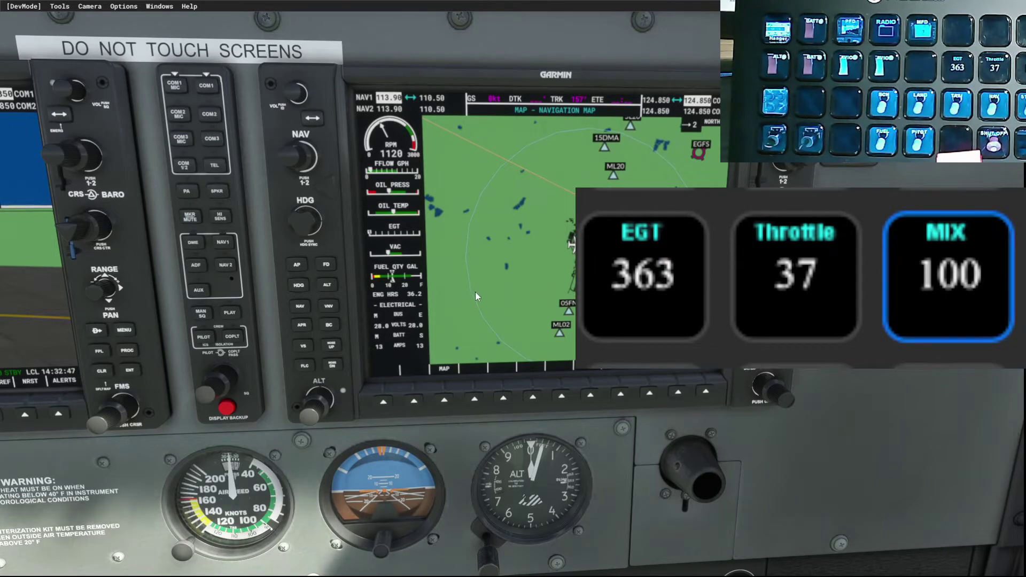
pyautogui.scroll(3, 475, 297)
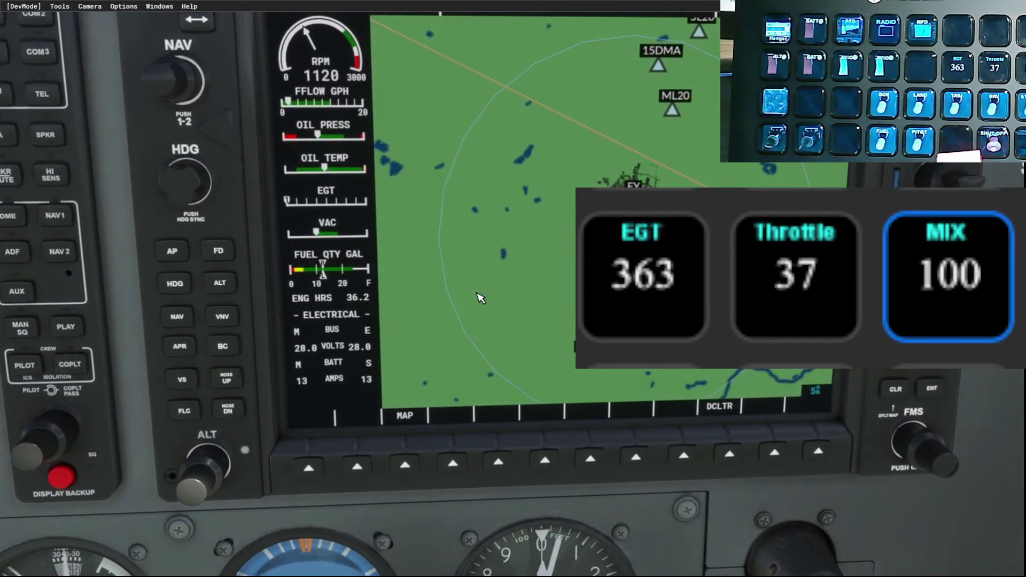
pyautogui.scroll(2, 481, 298)
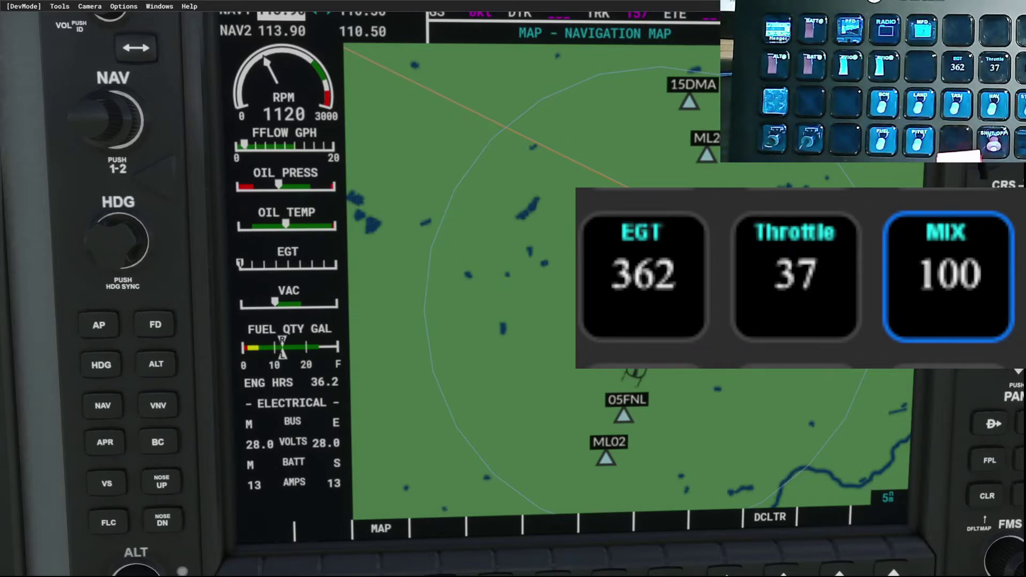
# Step: Nudge the throttle up and back between 44 and 55 with F3 and F2
pyautogui.press('F3')
pyautogui.press('F3')
pyautogui.press('F3')
pyautogui.press('F3')
pyautogui.press('F3')
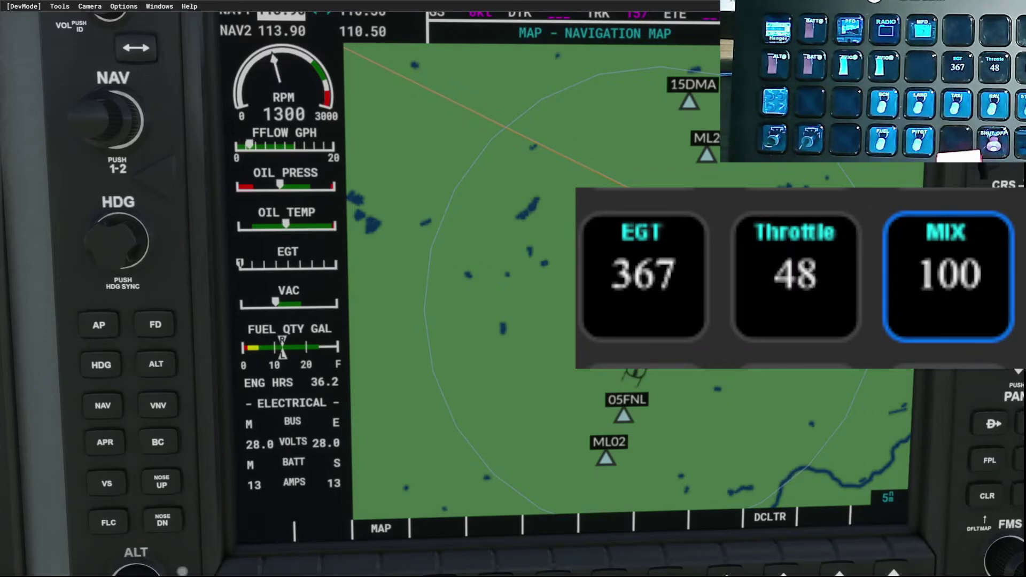
pyautogui.press('F2')
pyautogui.press('F2')
pyautogui.press('F2')
pyautogui.press('F2')
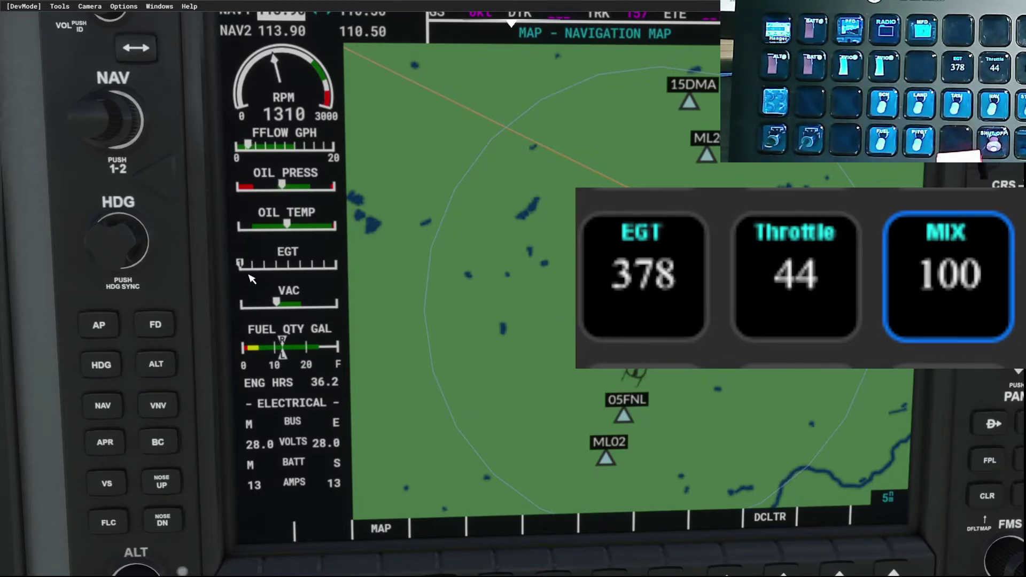
pyautogui.press('F3')
pyautogui.press('F2')
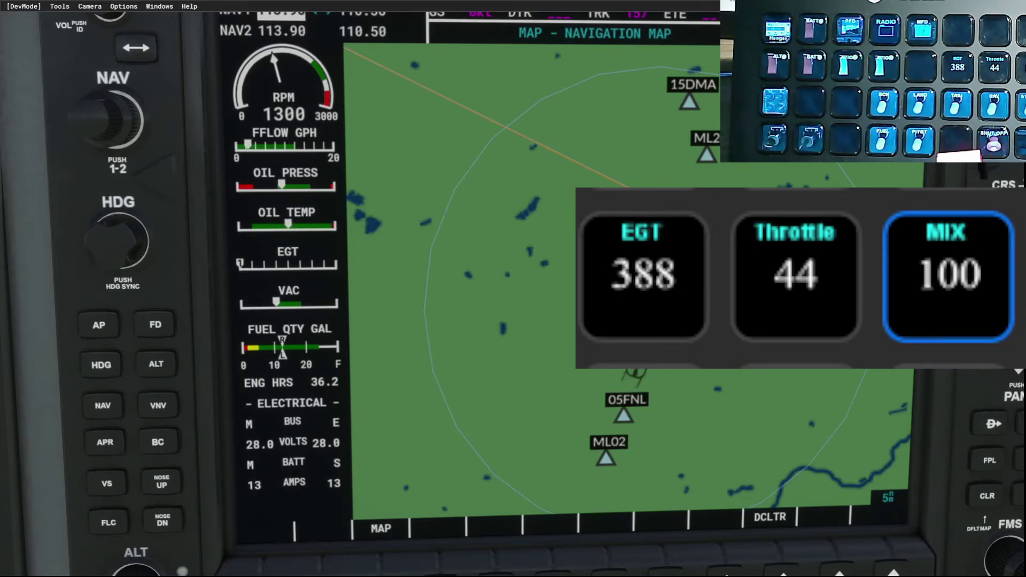
pyautogui.press('F3')
pyautogui.press('F3')
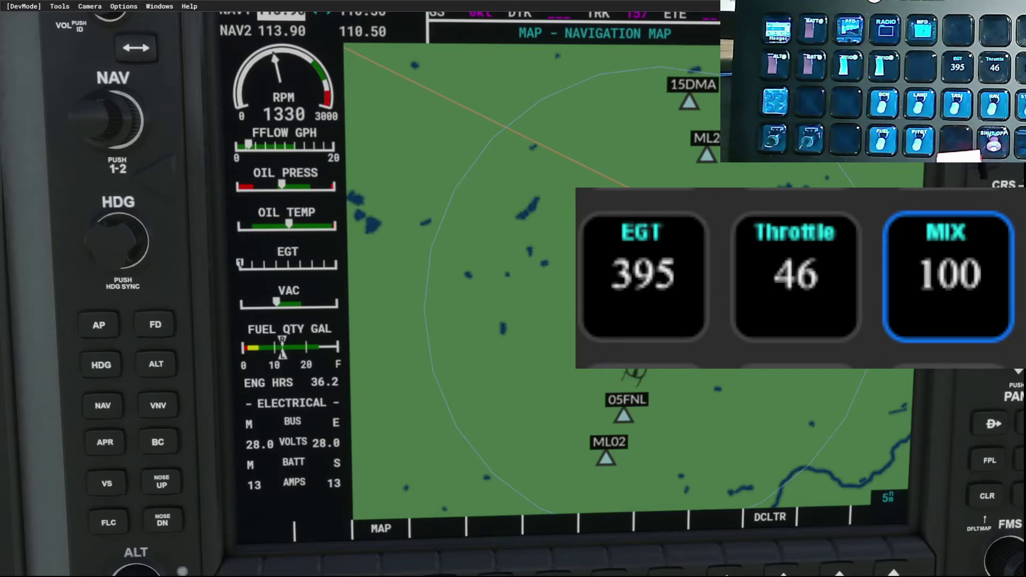
pyautogui.press('F2')
pyautogui.press('F3')
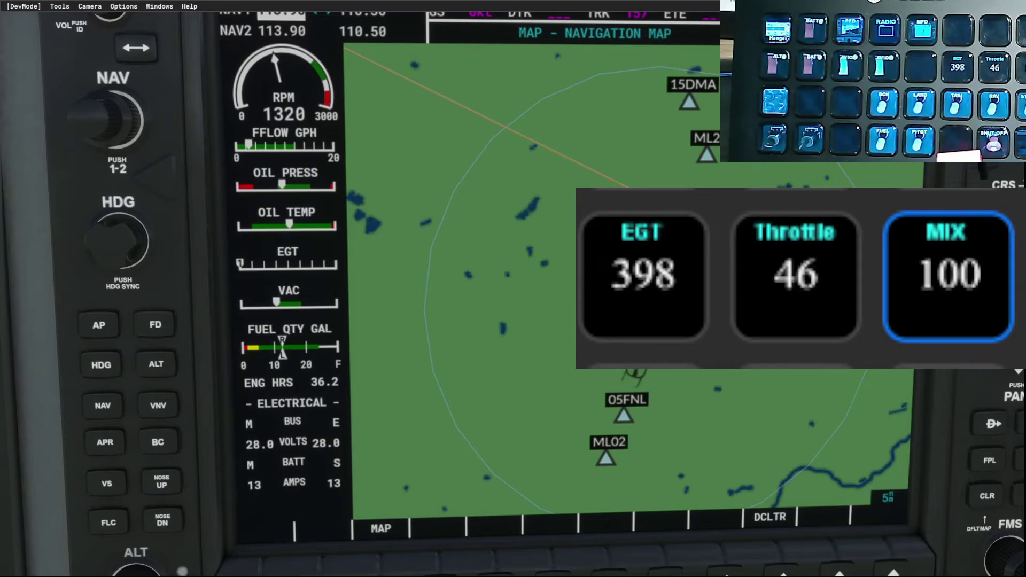
pyautogui.press('F3')
pyautogui.press('F3')
pyautogui.press('F3')
pyautogui.press('F3')
pyautogui.press('F3')
pyautogui.press('F3')
pyautogui.press('F3')
pyautogui.press('F3')
pyautogui.press('F3')
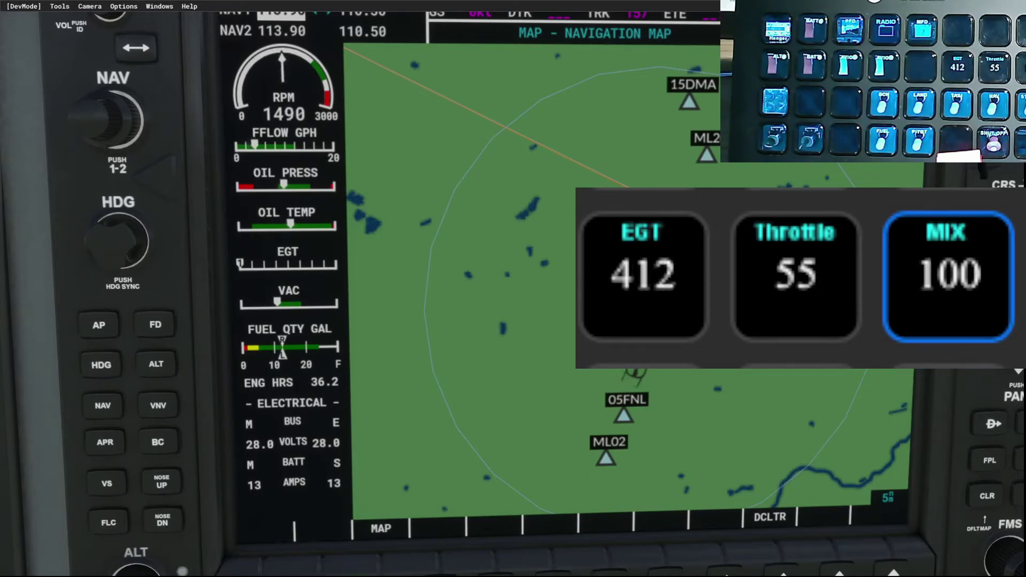
pyautogui.press('F2')
pyautogui.press('F3')
pyautogui.press('F3')
pyautogui.press('F3')
pyautogui.press('F3')
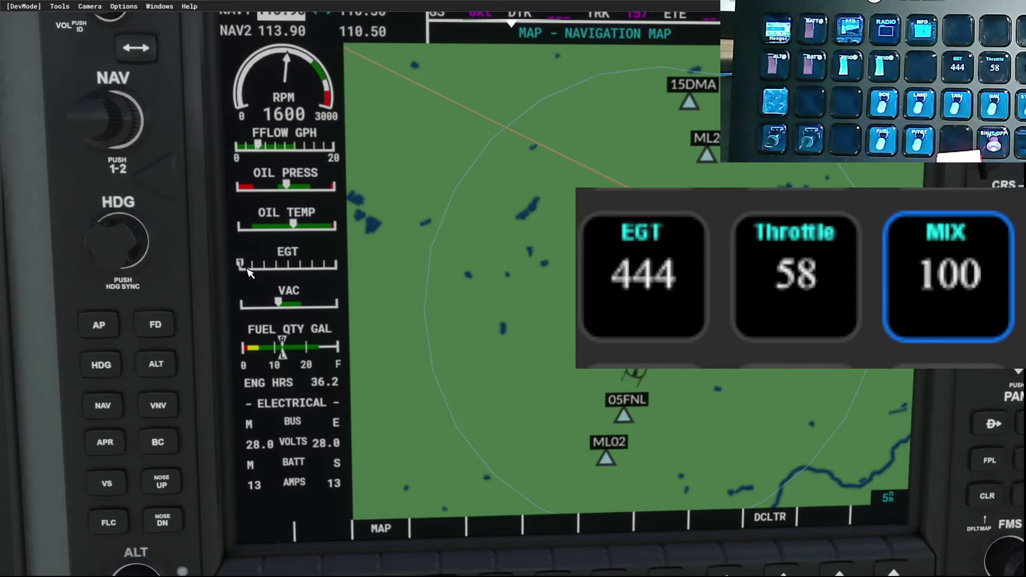
# Step: Advance the throttle steadily from 64 to 86, bringing RPM to 2090 and EGT to 630
pyautogui.press('F3')
pyautogui.press('F3')
pyautogui.press('F3')
pyautogui.press('F3')
pyautogui.press('F3')
pyautogui.press('F3')
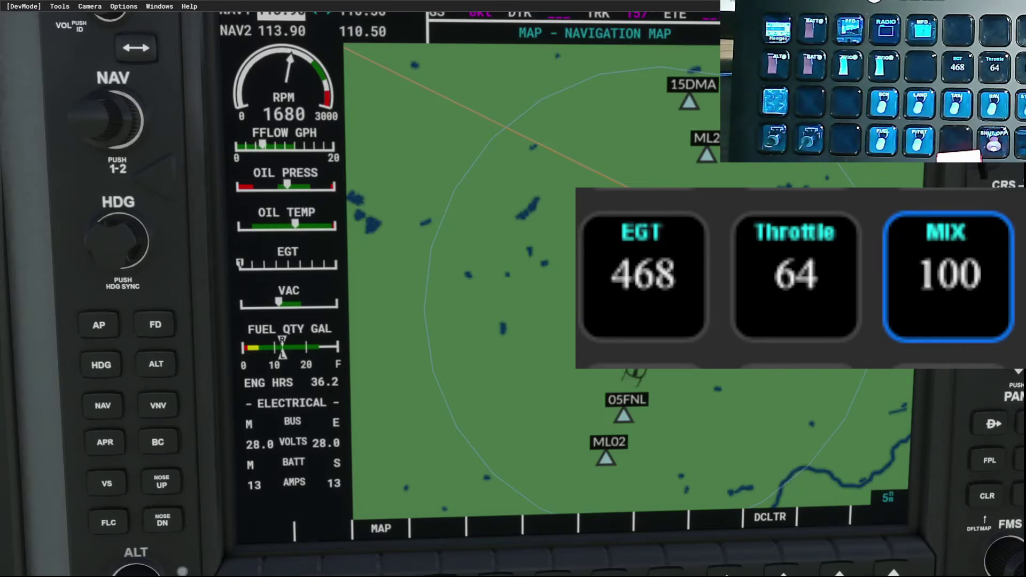
pyautogui.press('F3')
pyautogui.press('F3')
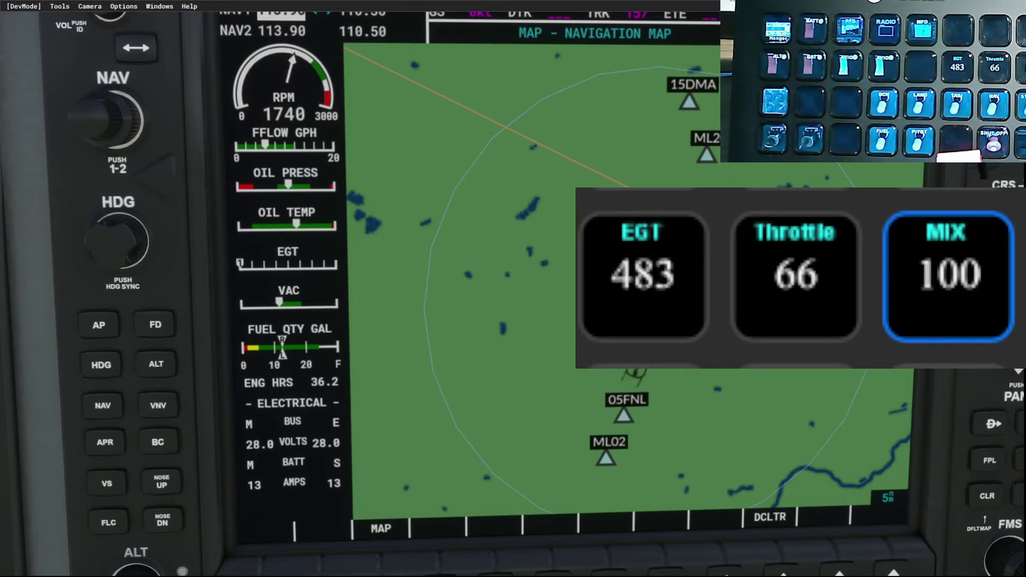
pyautogui.press('F3')
pyautogui.press('F3')
pyautogui.press('F3')
pyautogui.press('F3')
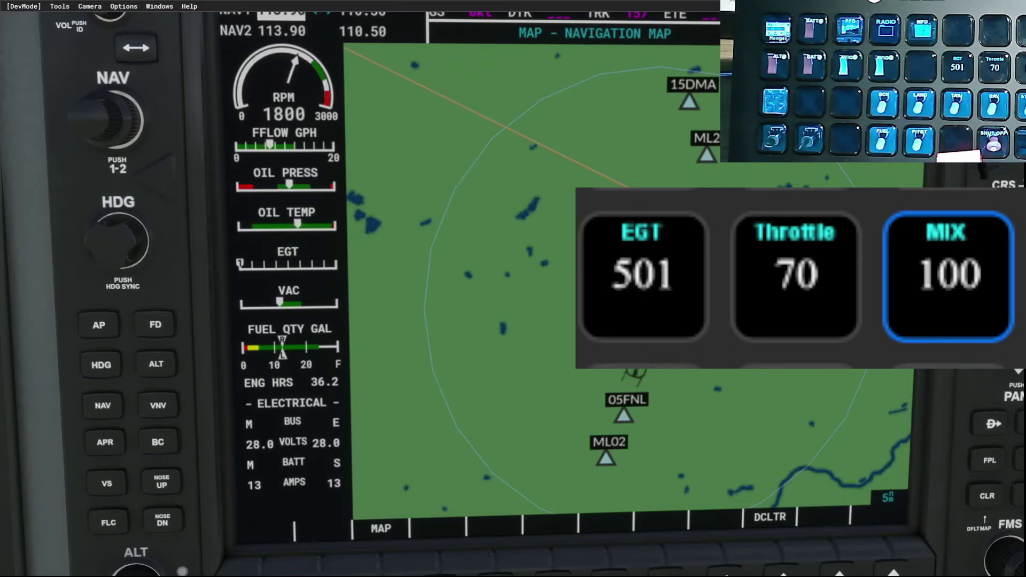
pyautogui.press('F3')
pyautogui.press('F3')
pyautogui.press('F3')
pyautogui.press('F3')
pyautogui.press('F3')
pyautogui.press('F3')
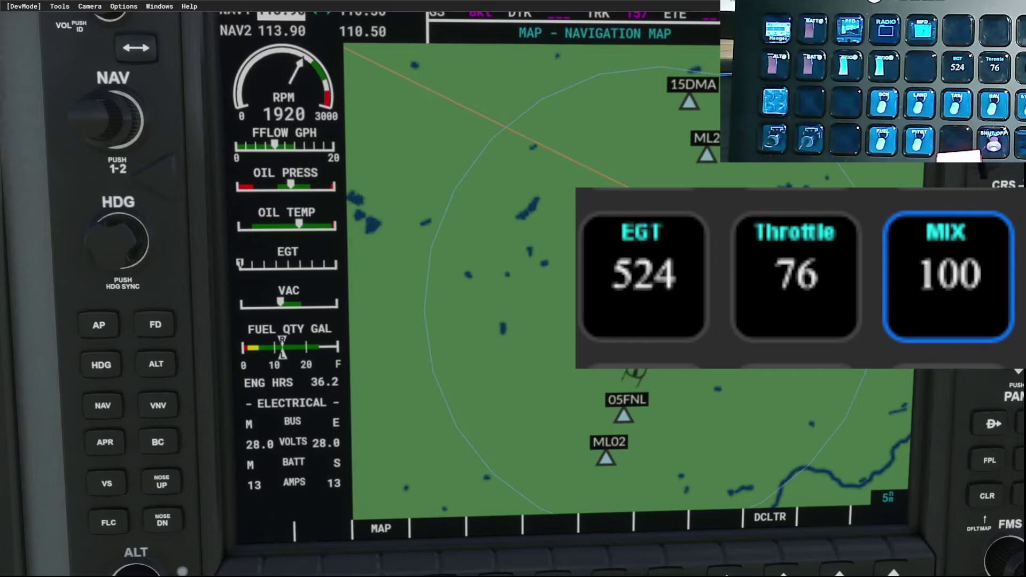
pyautogui.press('F3')
pyautogui.press('F3')
pyautogui.press('F3')
pyautogui.press('F3')
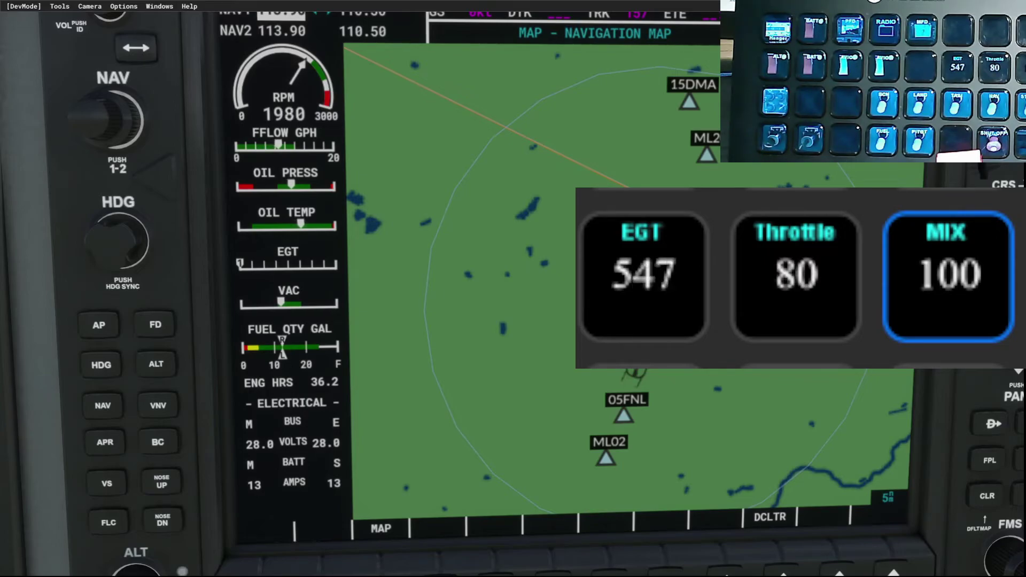
pyautogui.press('F3')
pyautogui.press('F3')
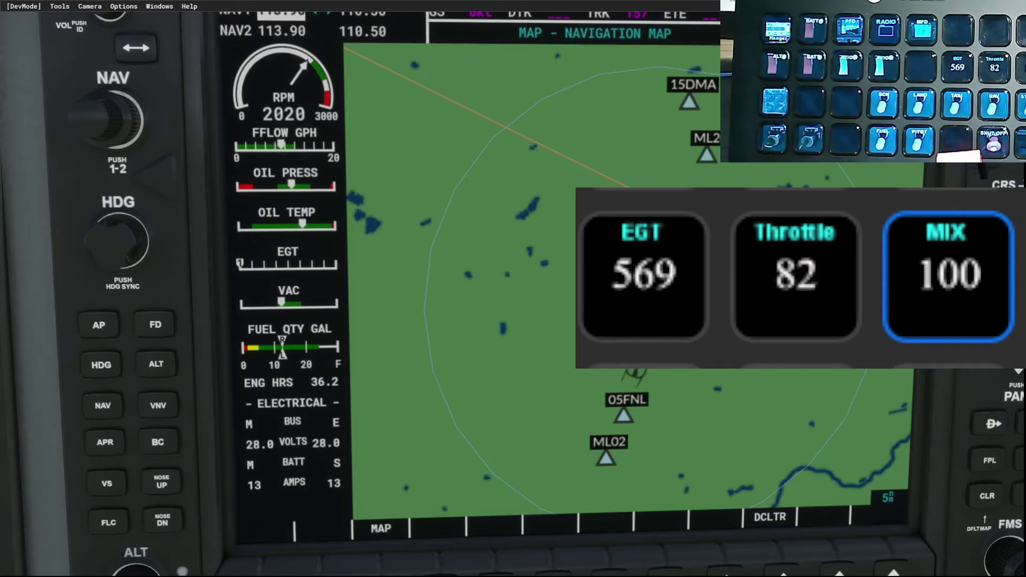
pyautogui.press('F3')
pyautogui.press('F3')
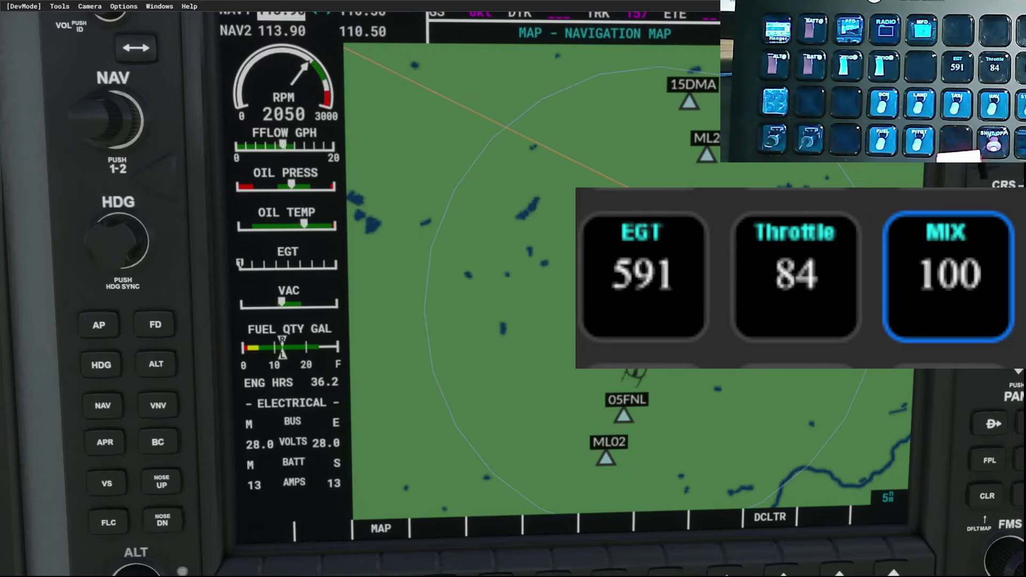
pyautogui.press('F3')
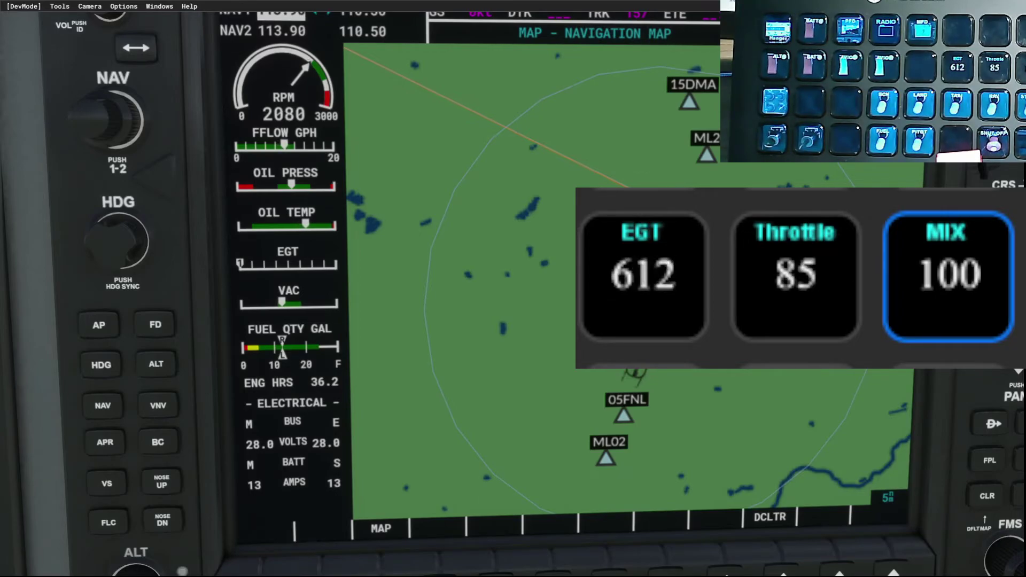
pyautogui.press('F3')
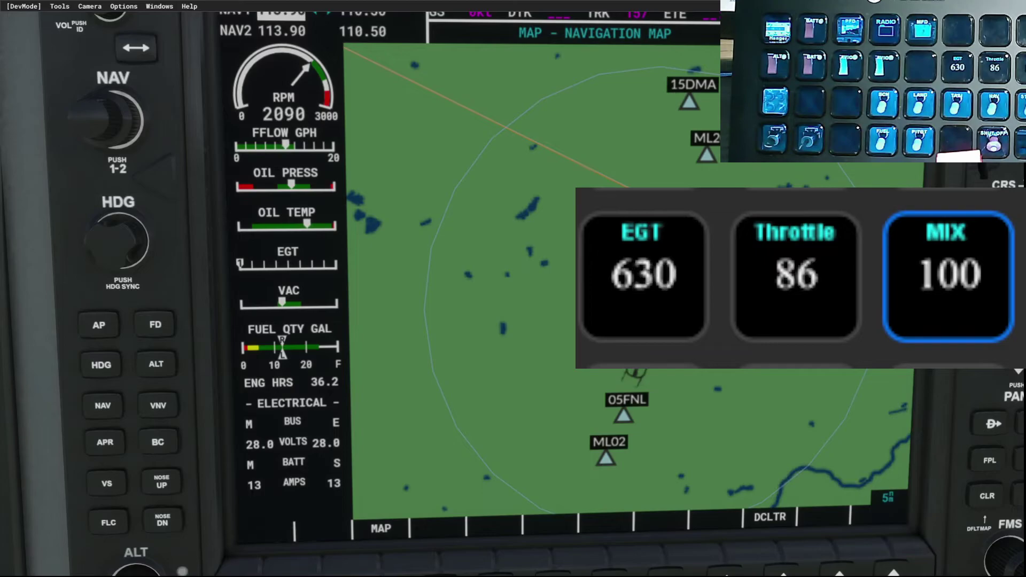
# Step: Advance the throttle to 87 and let the Stream Deck EGT gauge climb
pyautogui.press('F3')
pyautogui.press('F3')
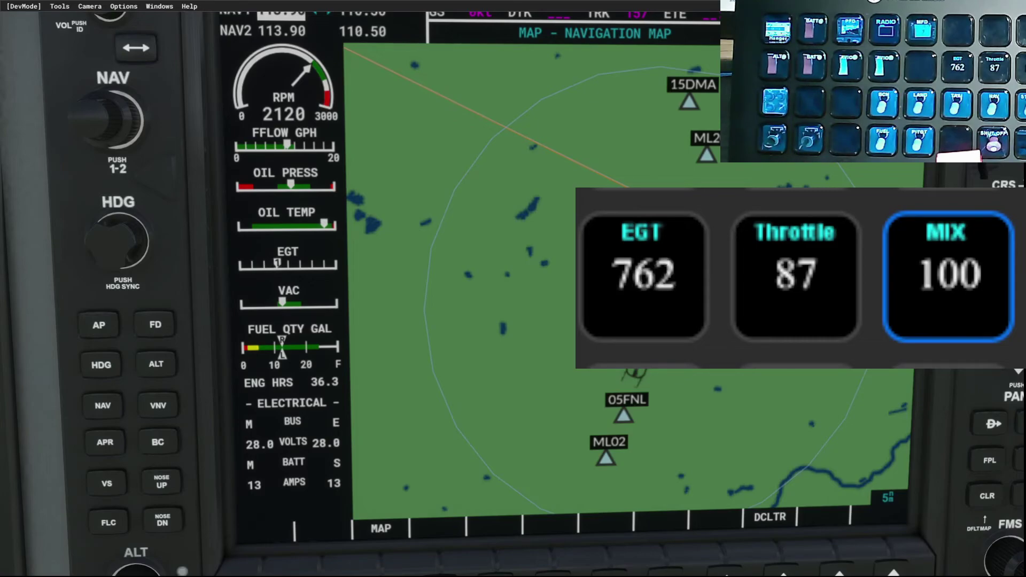
# Step: Push the throttle to full so the Stream Deck Throttle key shows 100
pyautogui.press('F4')
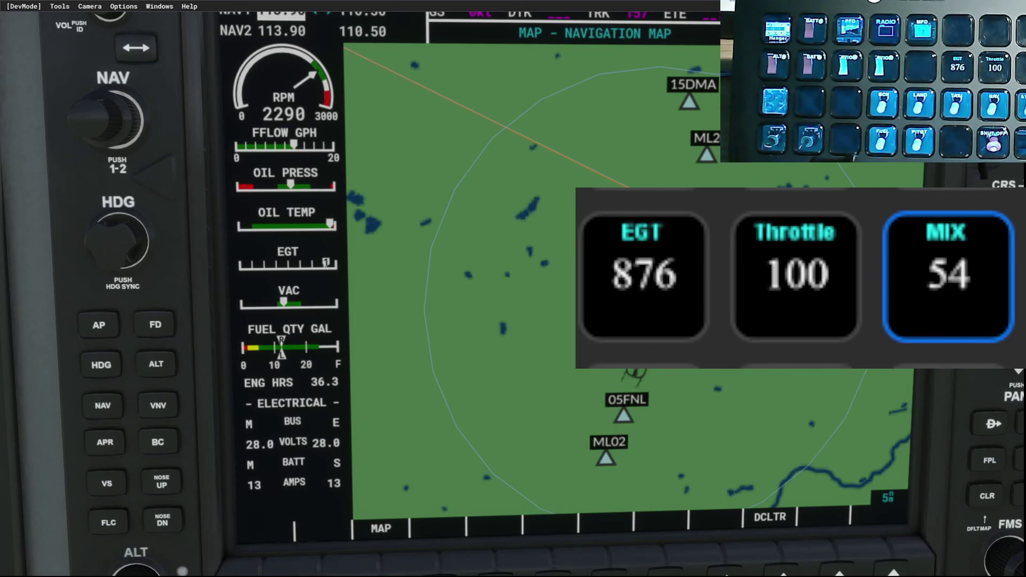
# Step: Enrich the mixture from 54 to 57 so the Stream Deck MIX key reads 57
pyautogui.hotkey('ctrl', 'shift', 'F3')
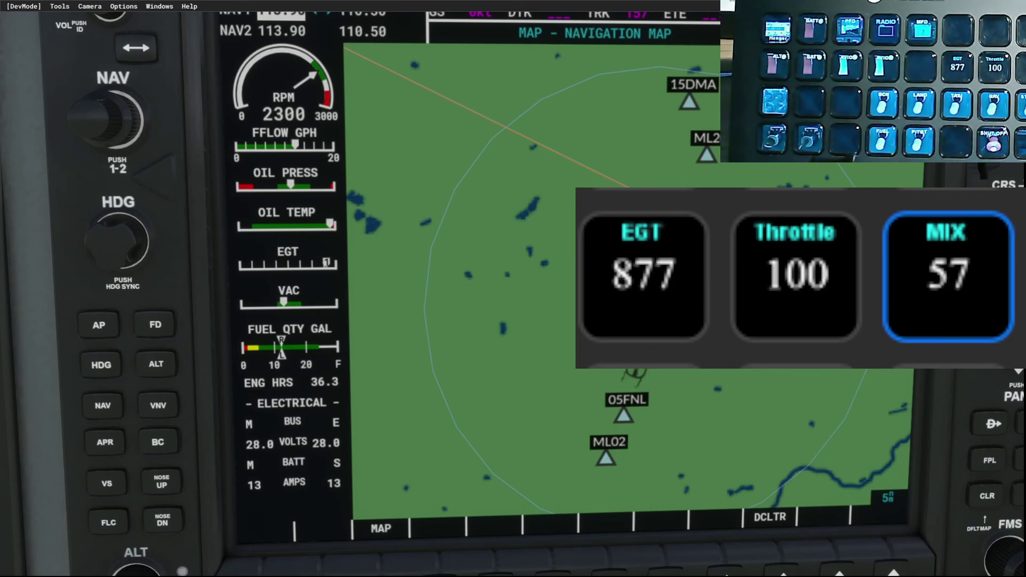